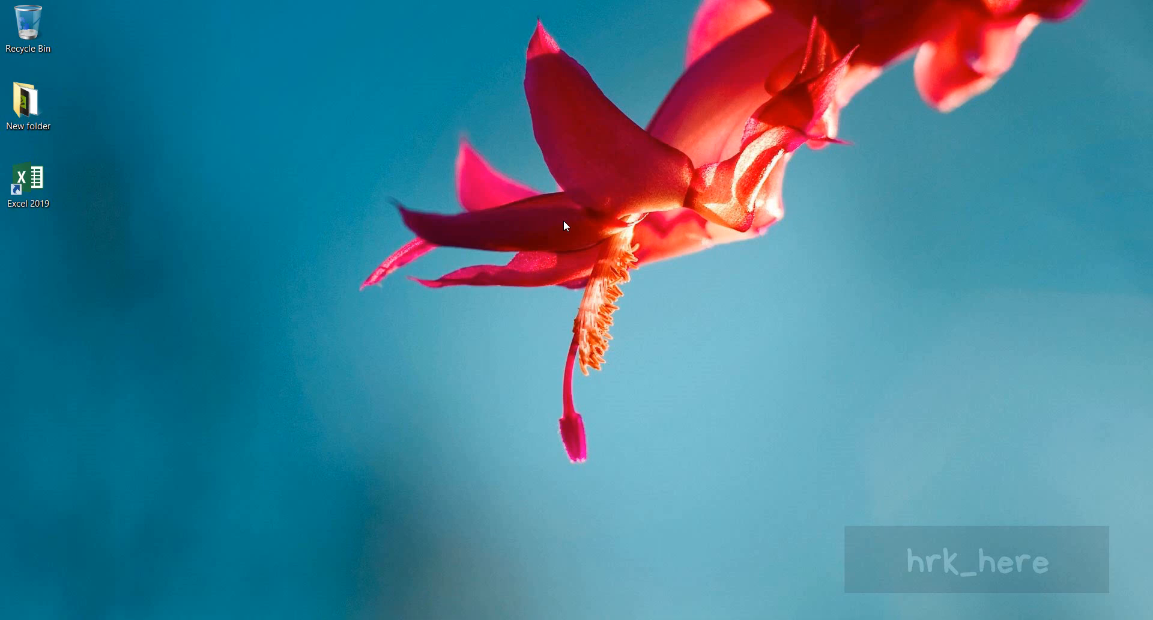
Open Excel with a blank workbook and enter JANUARY in cell G7
{"action": "double_click", "coordinate": [29, 179]}
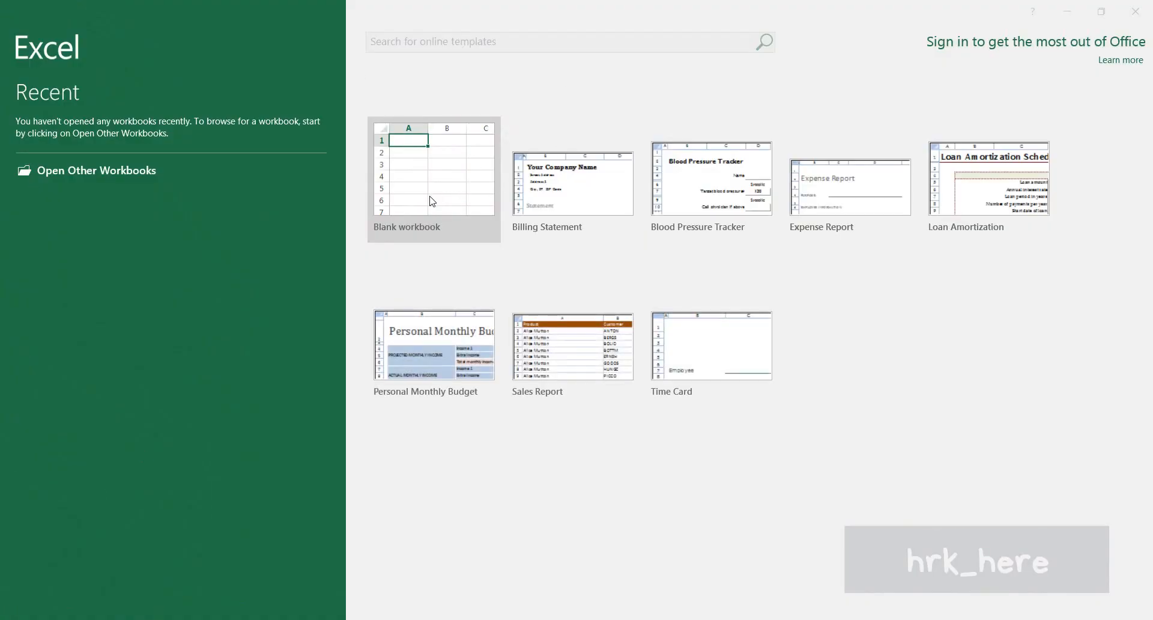
{"action": "left_click", "coordinate": [433, 201]}
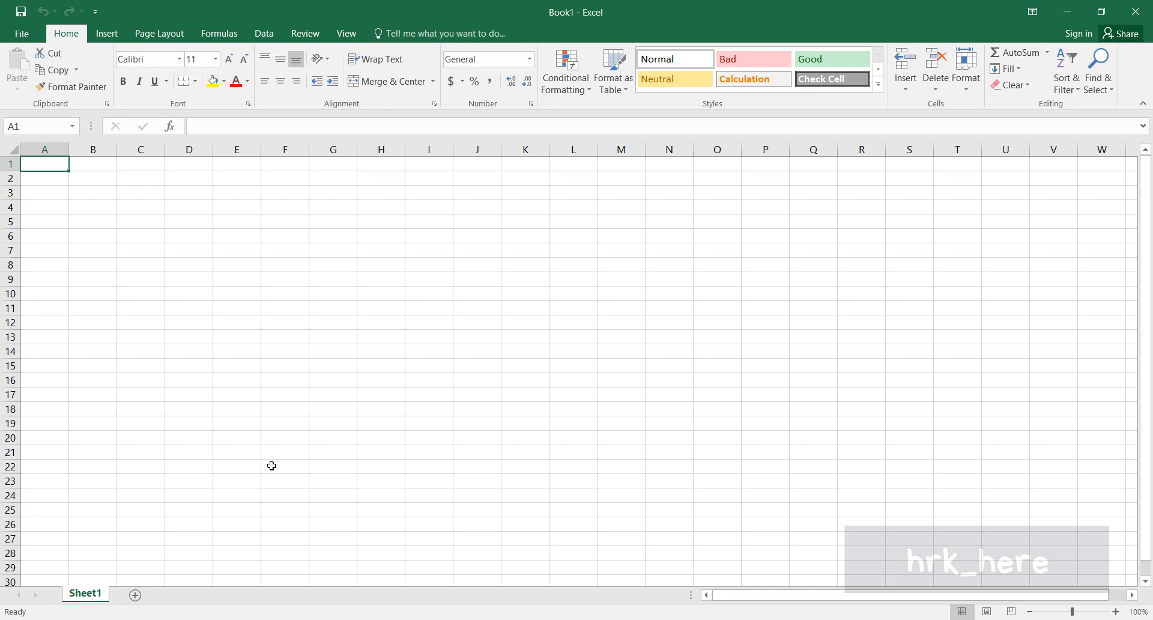
{"action": "left_click", "coordinate": [340, 250]}
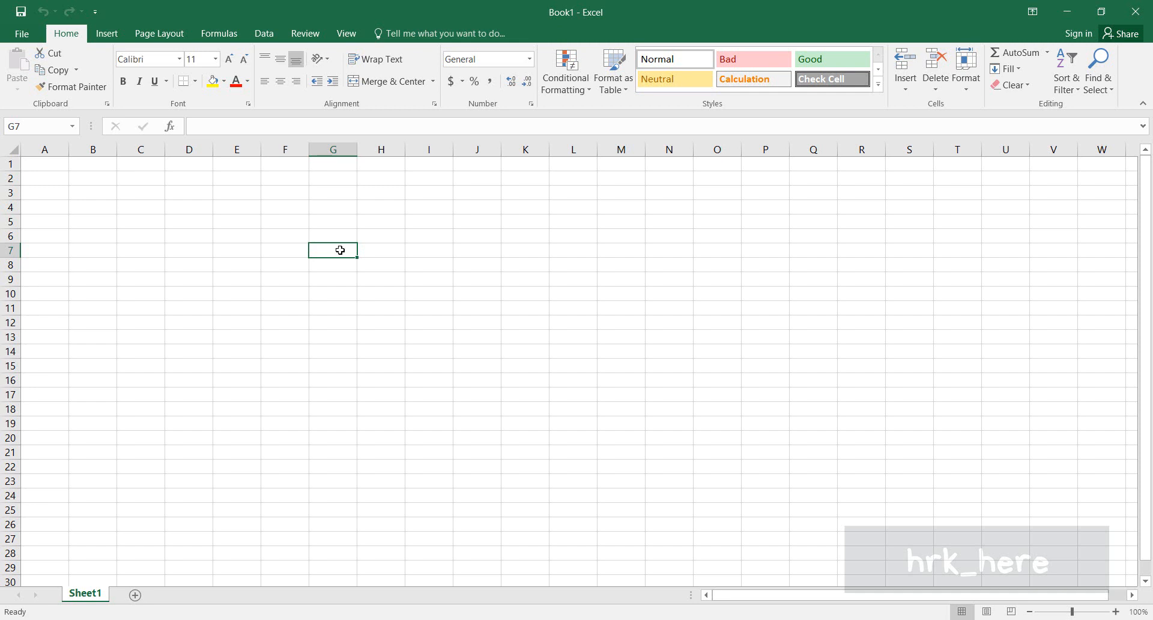
{"action": "type", "text": "JA"}
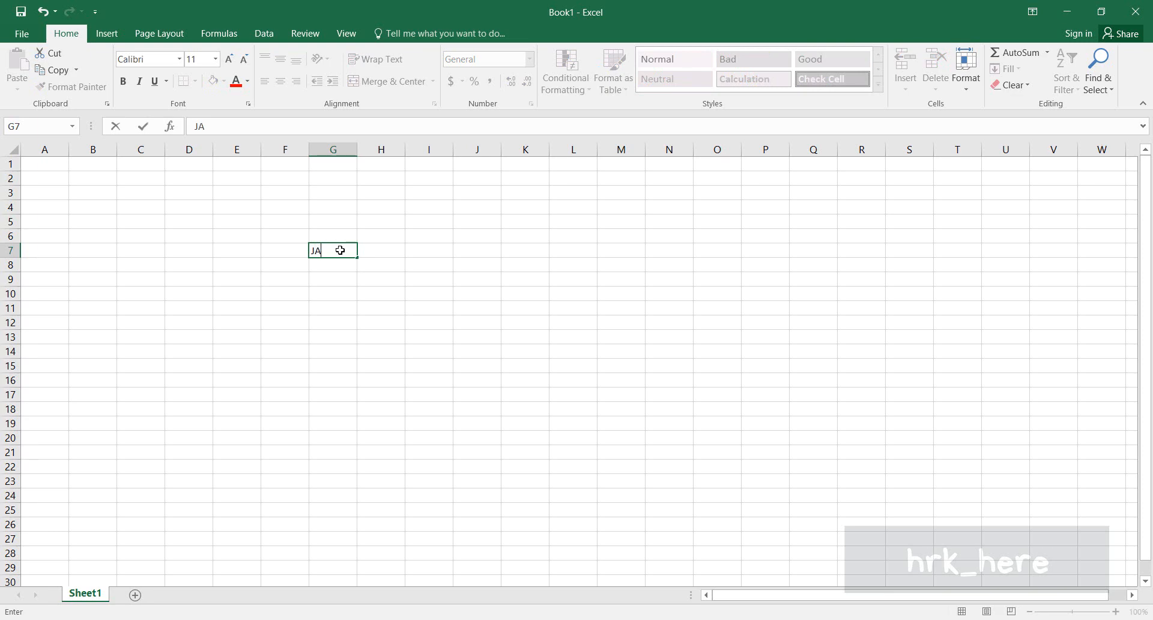
{"action": "type", "text": "NUARY"}
{"action": "left_click", "coordinate": [340, 285]}
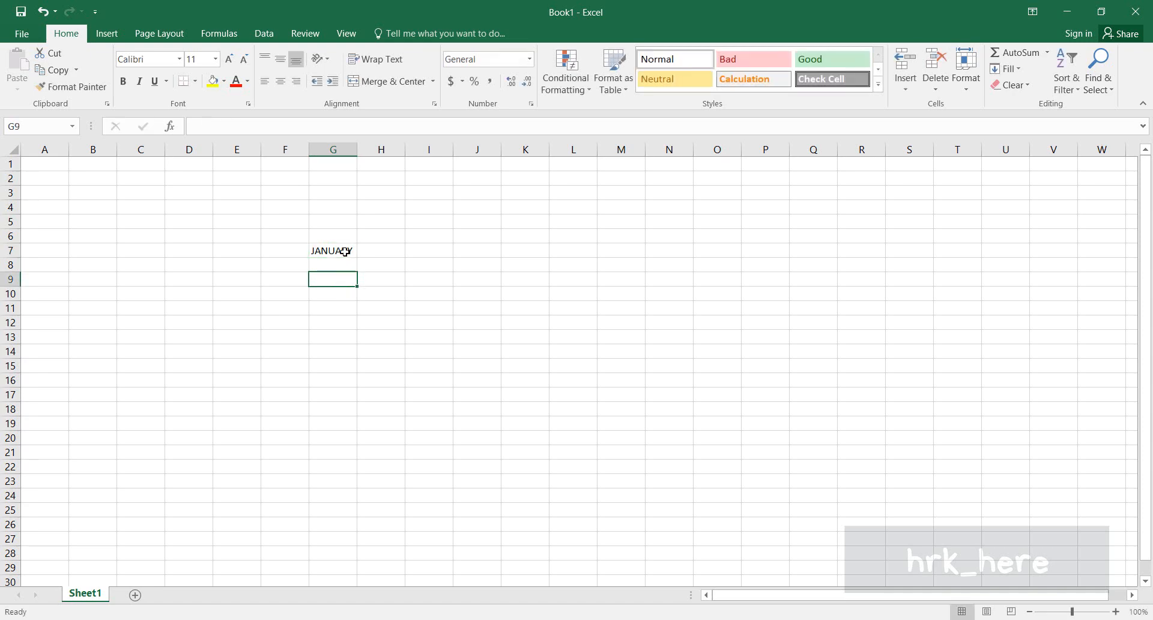
Fill the month series from G7 down to G19 and widen column G to fit the month names
{"action": "left_click", "coordinate": [345, 251]}
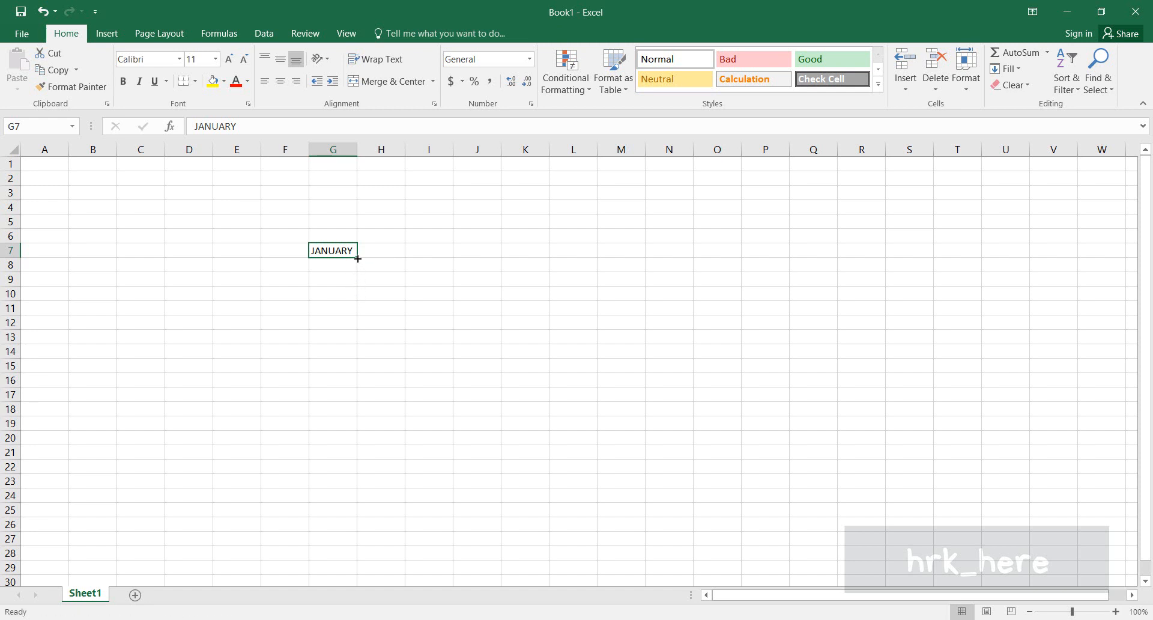
{"action": "left_click_drag", "start_coordinate": [358, 258], "coordinate": [368, 428]}
{"action": "left_click", "coordinate": [424, 314]}
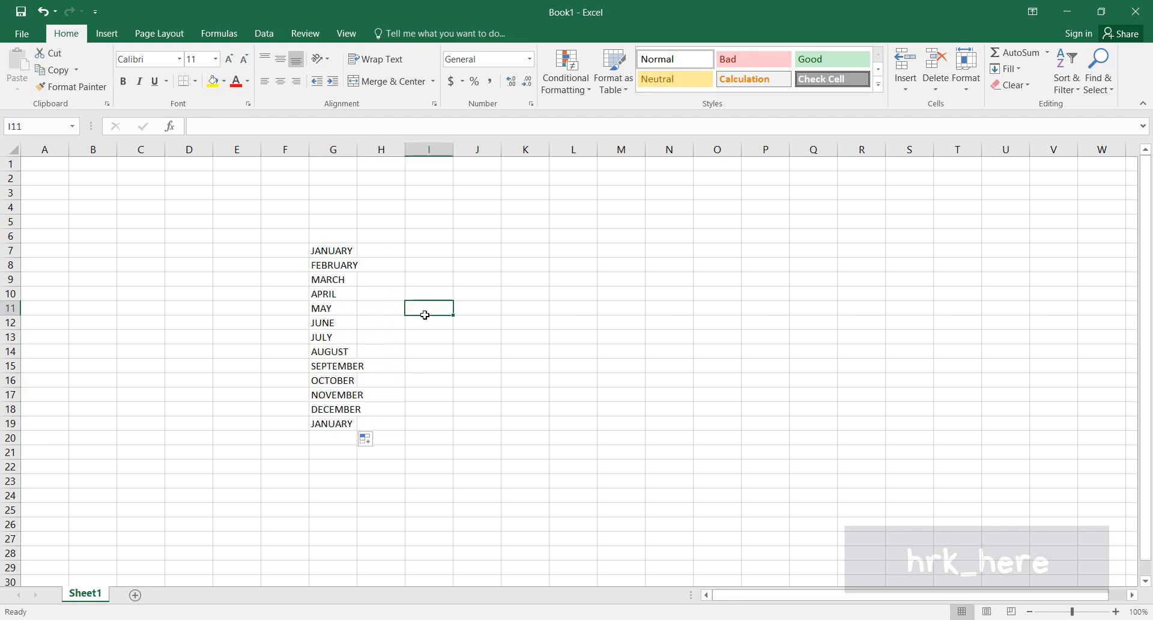
{"action": "left_click_drag", "start_coordinate": [357, 151], "coordinate": [369, 150]}
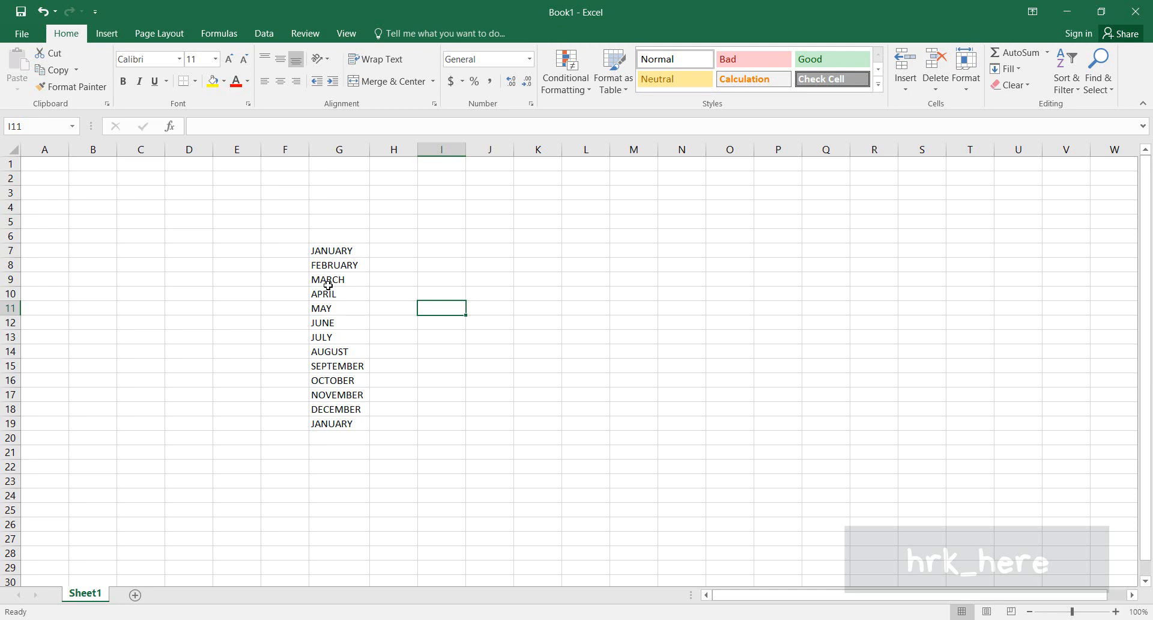
{"action": "left_click", "coordinate": [350, 251]}
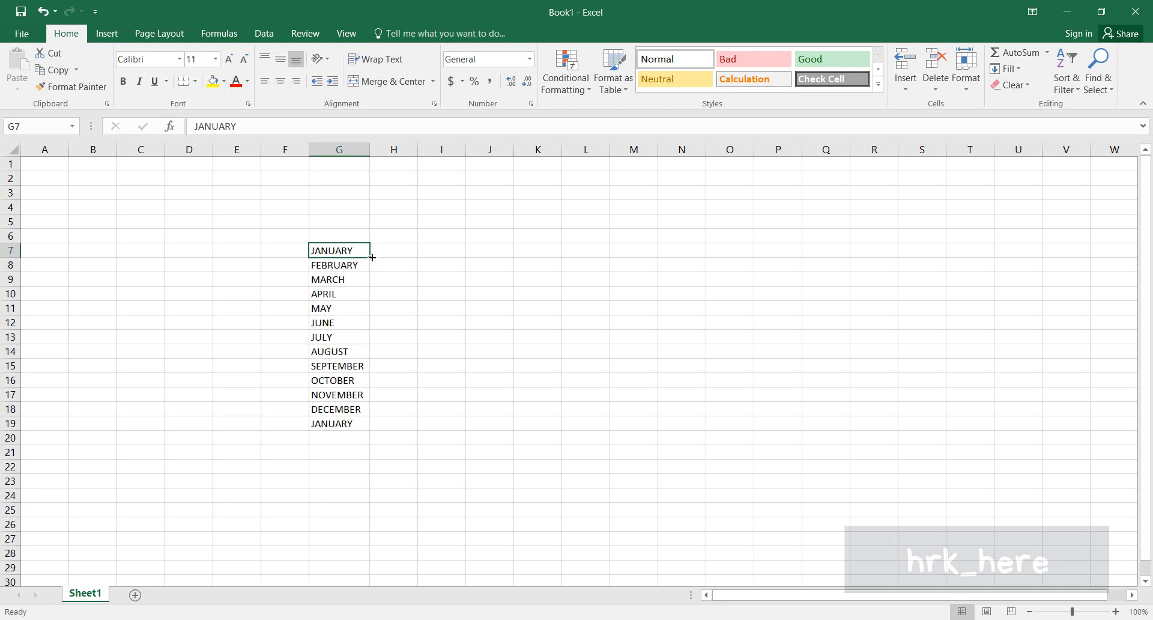
{"action": "left_click_drag", "start_coordinate": [370, 258], "coordinate": [420, 259]}
{"action": "left_click_drag", "start_coordinate": [423, 259], "coordinate": [523, 255]}
{"action": "left_click", "coordinate": [524, 252]}
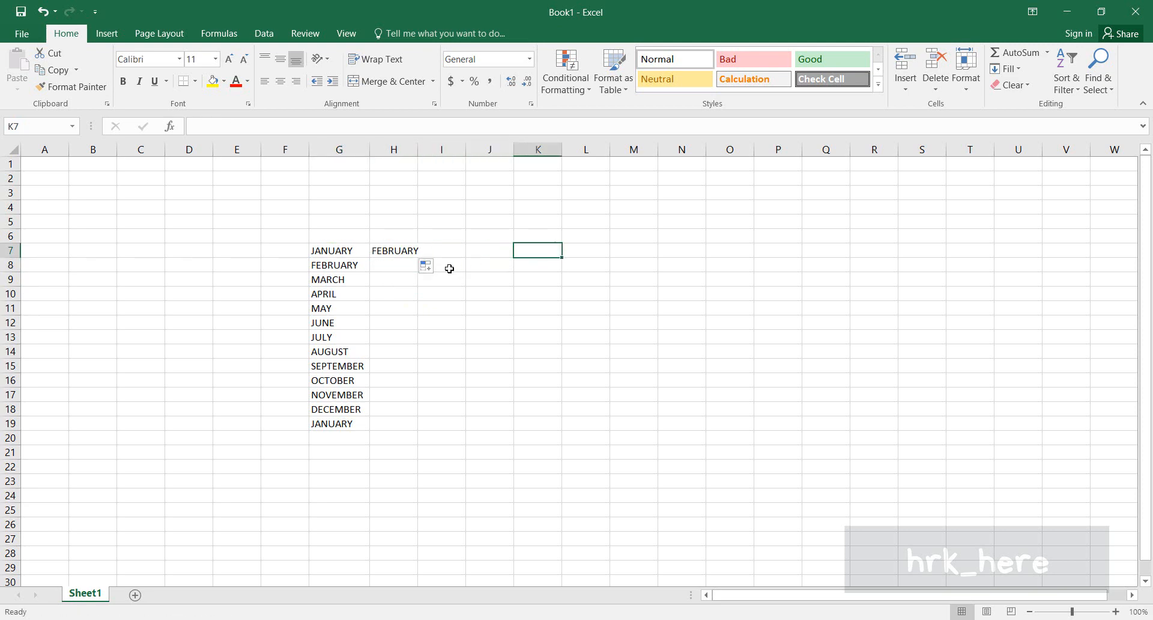
{"action": "left_click", "coordinate": [437, 265]}
{"action": "left_click", "coordinate": [408, 250]}
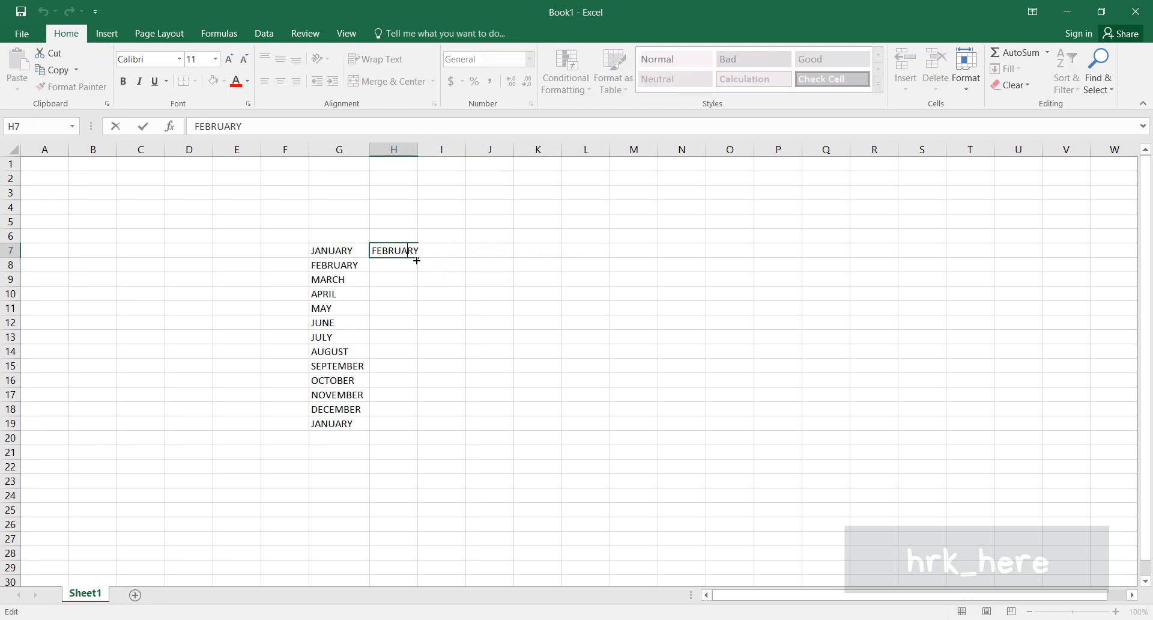
{"action": "left_click", "coordinate": [386, 268]}
{"action": "left_click", "coordinate": [383, 252]}
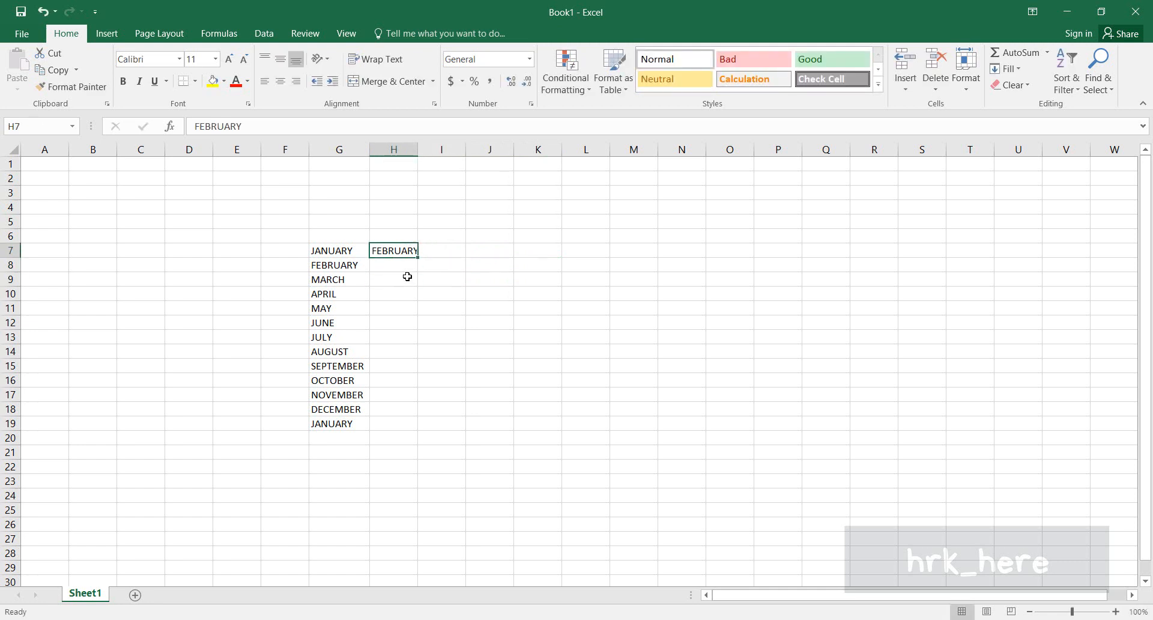
{"action": "key", "text": "ctrl+z"}
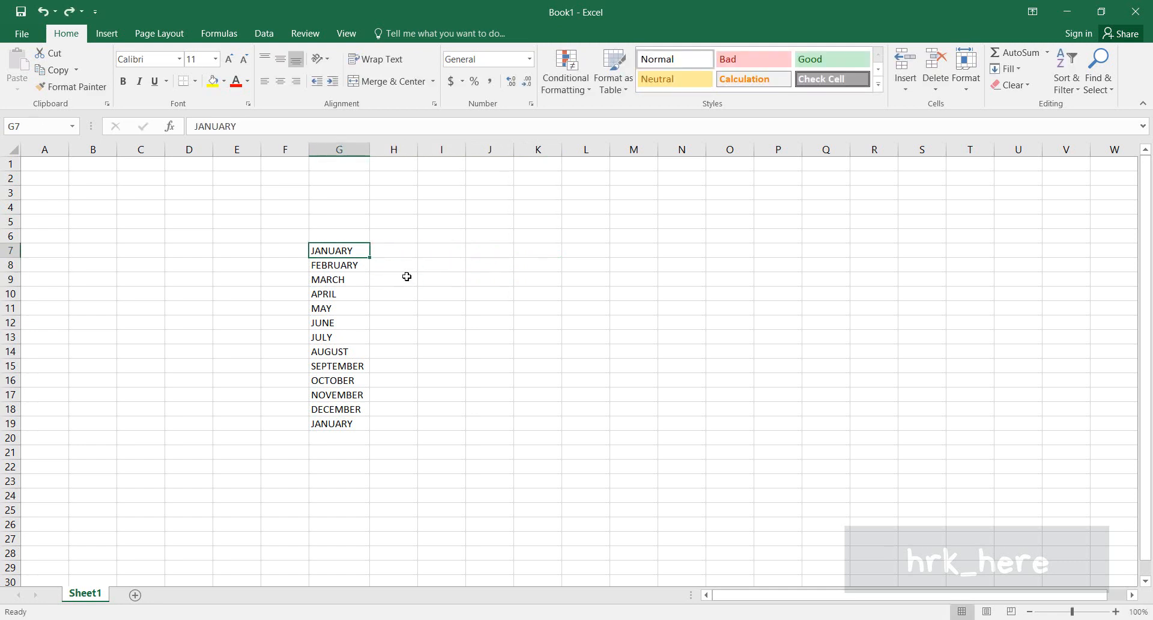
{"action": "left_click", "coordinate": [370, 258]}
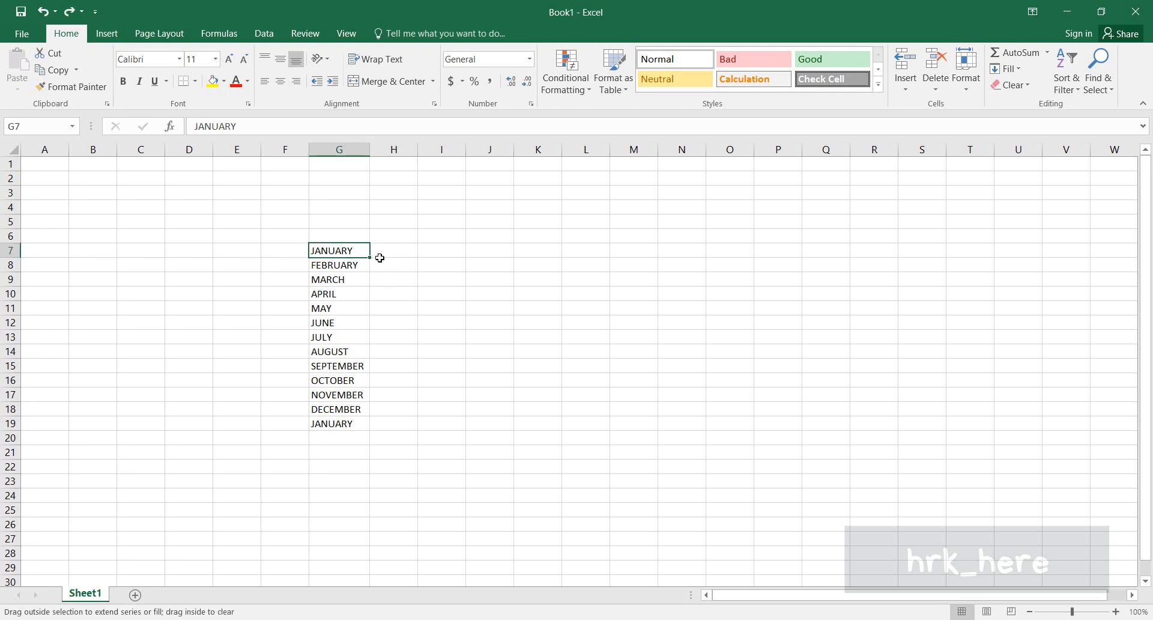
{"action": "left_click_drag", "start_coordinate": [442, 263], "coordinate": [495, 256]}
{"action": "left_click", "coordinate": [372, 303]}
{"action": "double_click", "coordinate": [341, 251]}
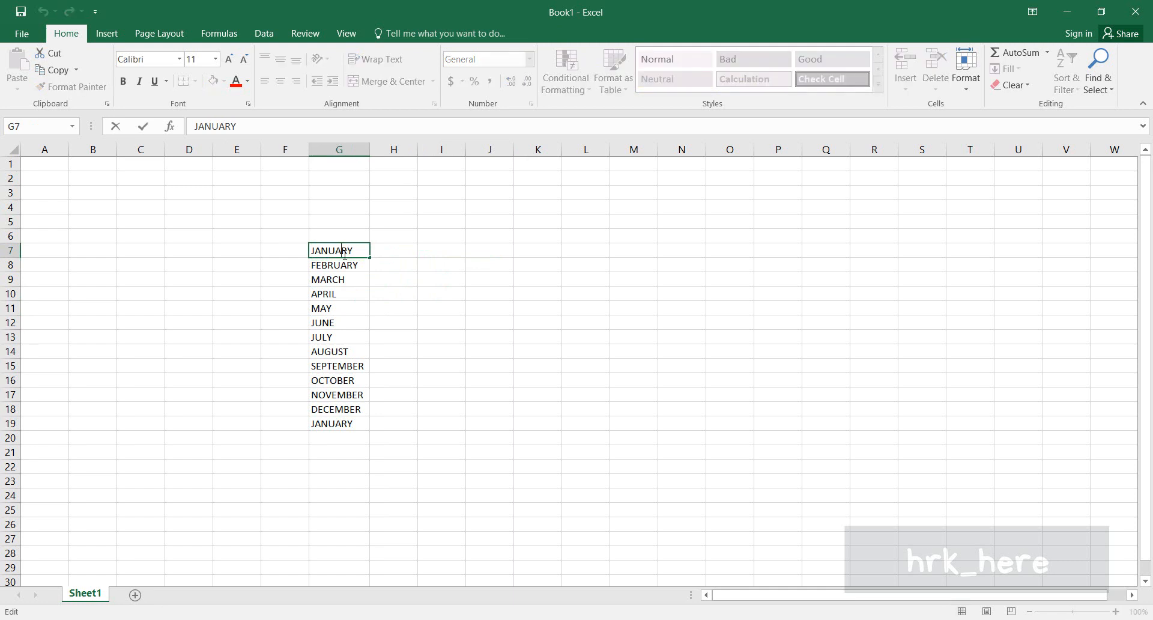
{"action": "left_click", "coordinate": [366, 263]}
{"action": "double_click", "coordinate": [365, 258]}
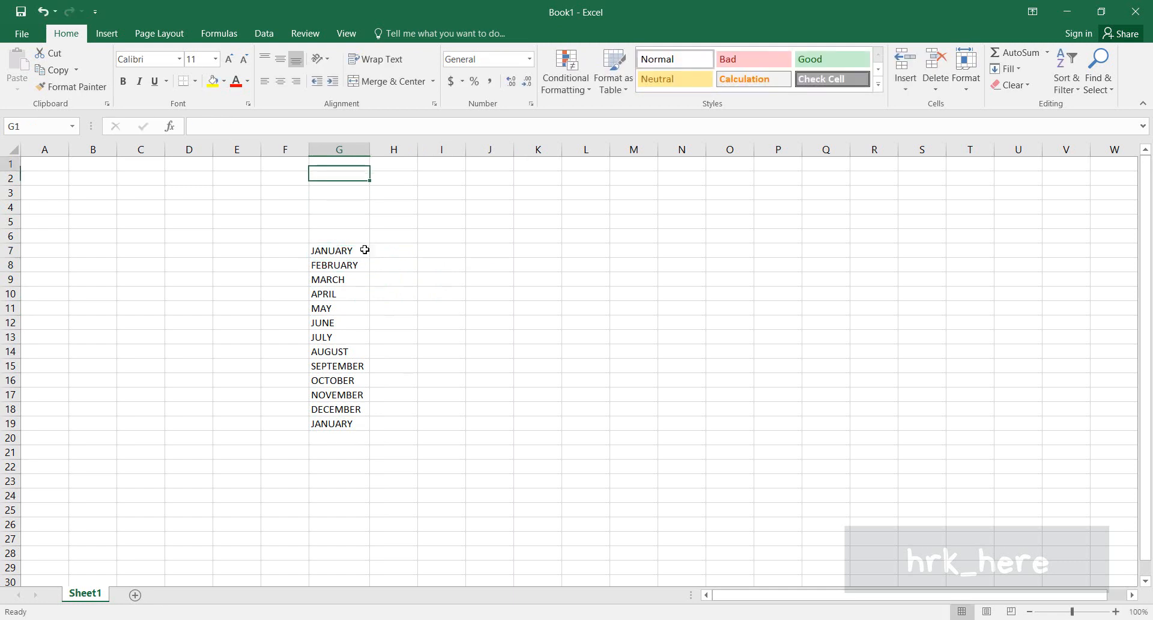
{"action": "left_click", "coordinate": [365, 250]}
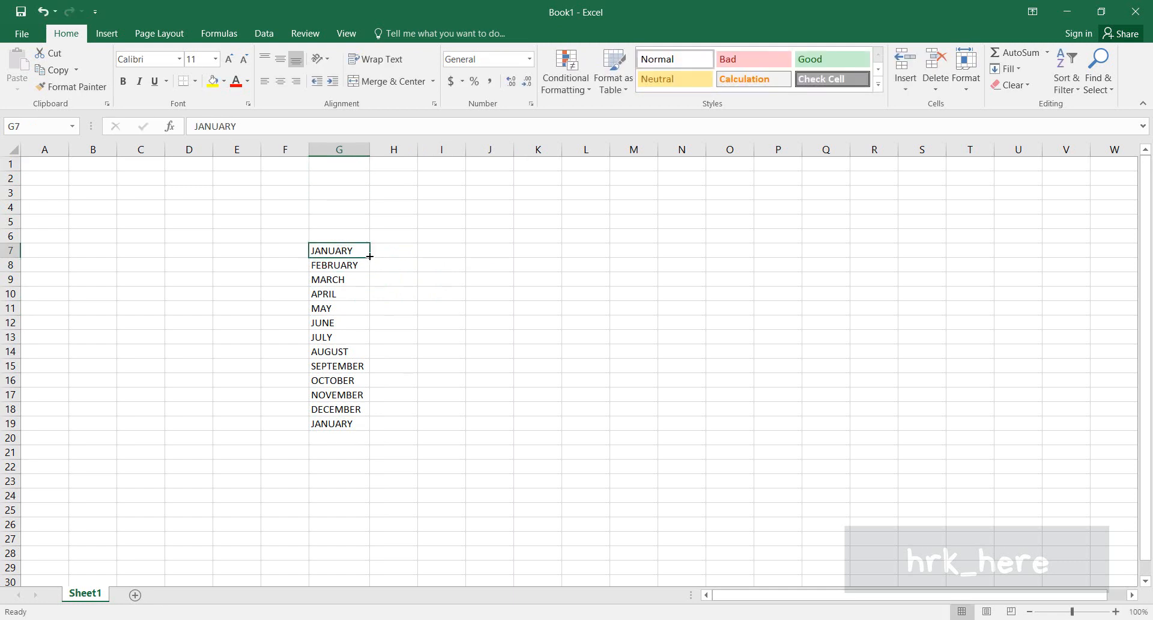
{"action": "left_click", "coordinate": [515, 252]}
{"action": "left_click", "coordinate": [414, 267]}
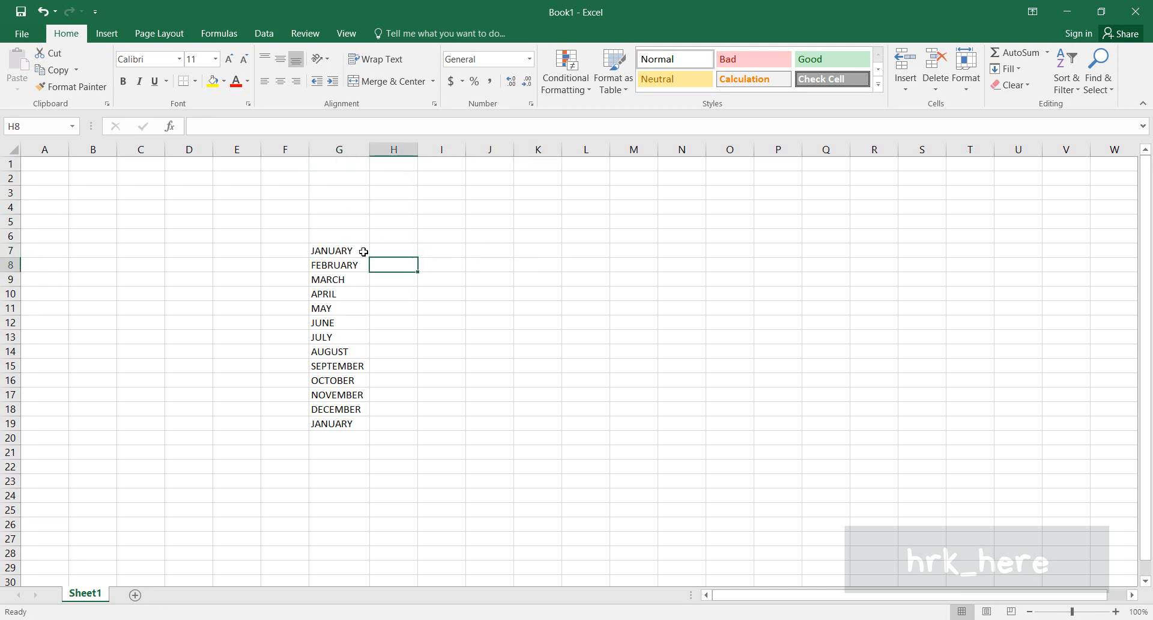
Fill the month series from G7 across to APRIL in J7 and widen column H slightly
{"action": "left_click", "coordinate": [363, 250]}
{"action": "left_click_drag", "start_coordinate": [371, 258], "coordinate": [537, 252]}
{"action": "left_click", "coordinate": [489, 361]}
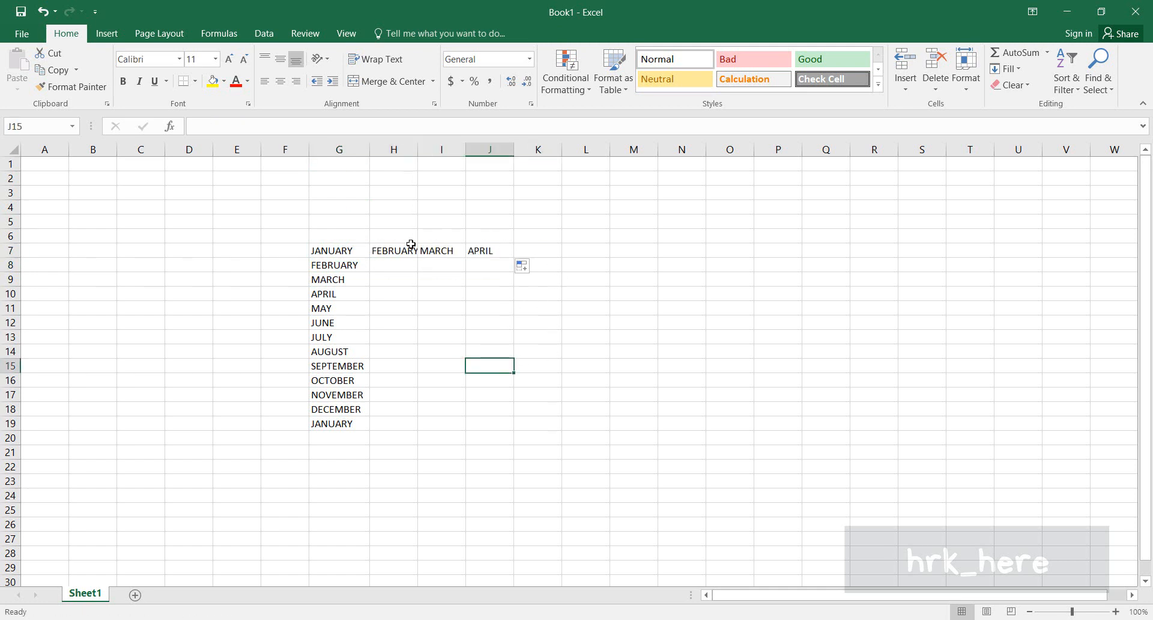
{"action": "left_click_drag", "start_coordinate": [419, 149], "coordinate": [424, 149]}
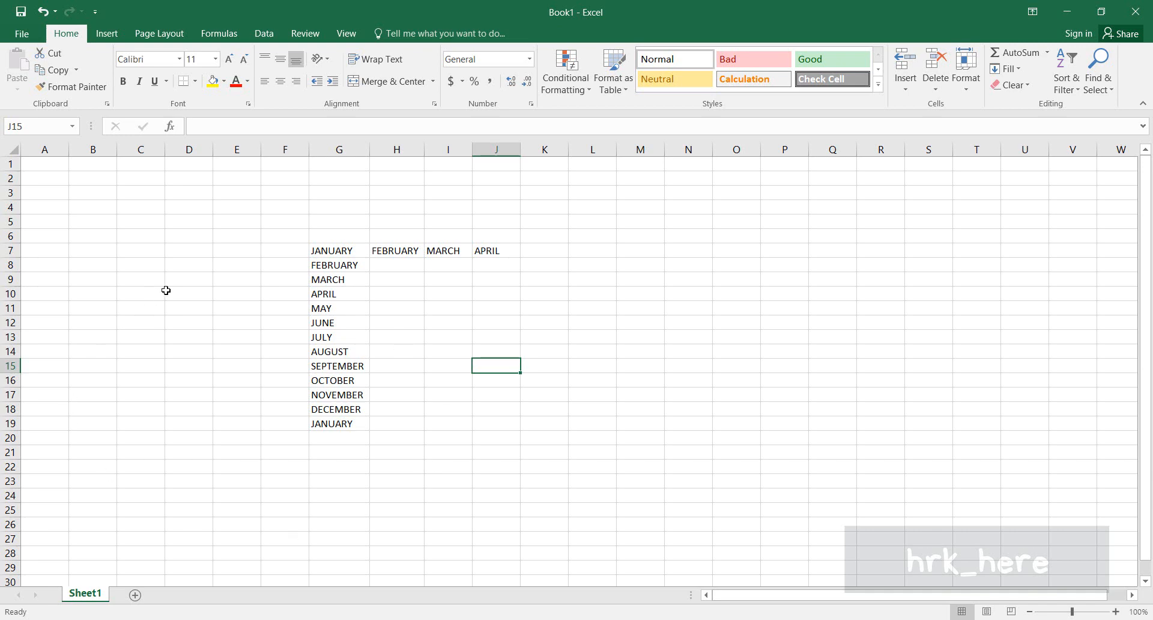
Enter JAN in cell L7 and fill the abbreviated months down to OCT in L16
{"action": "double_click", "coordinate": [600, 254]}
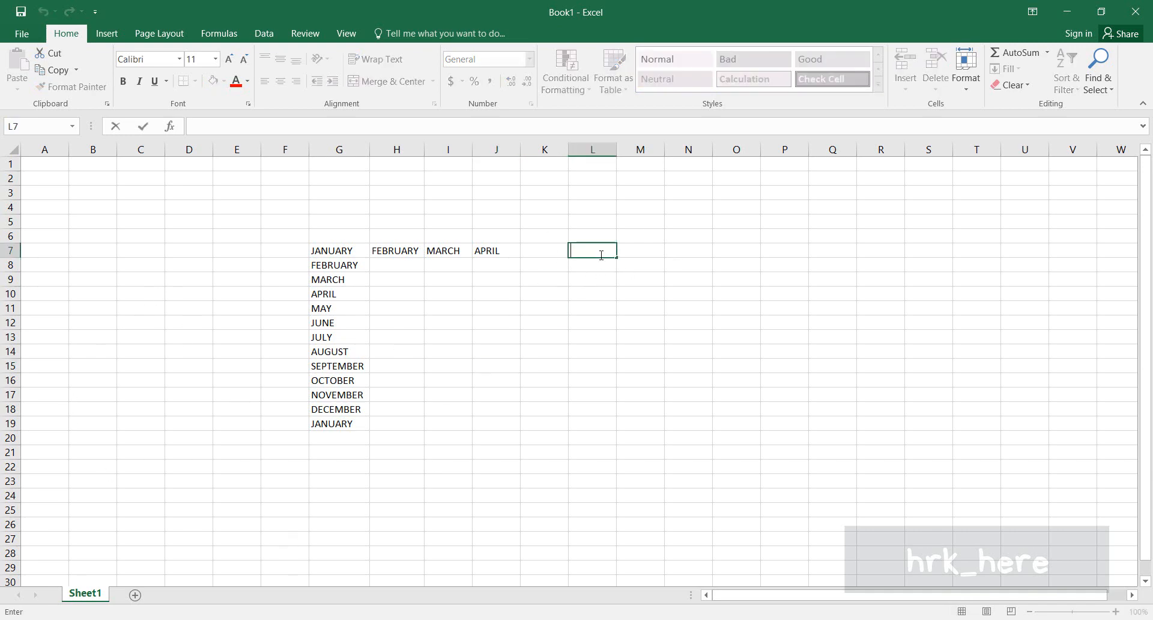
{"action": "type", "text": "JAN"}
{"action": "left_click", "coordinate": [600, 295]}
{"action": "left_click", "coordinate": [341, 255]}
{"action": "left_click", "coordinate": [596, 252]}
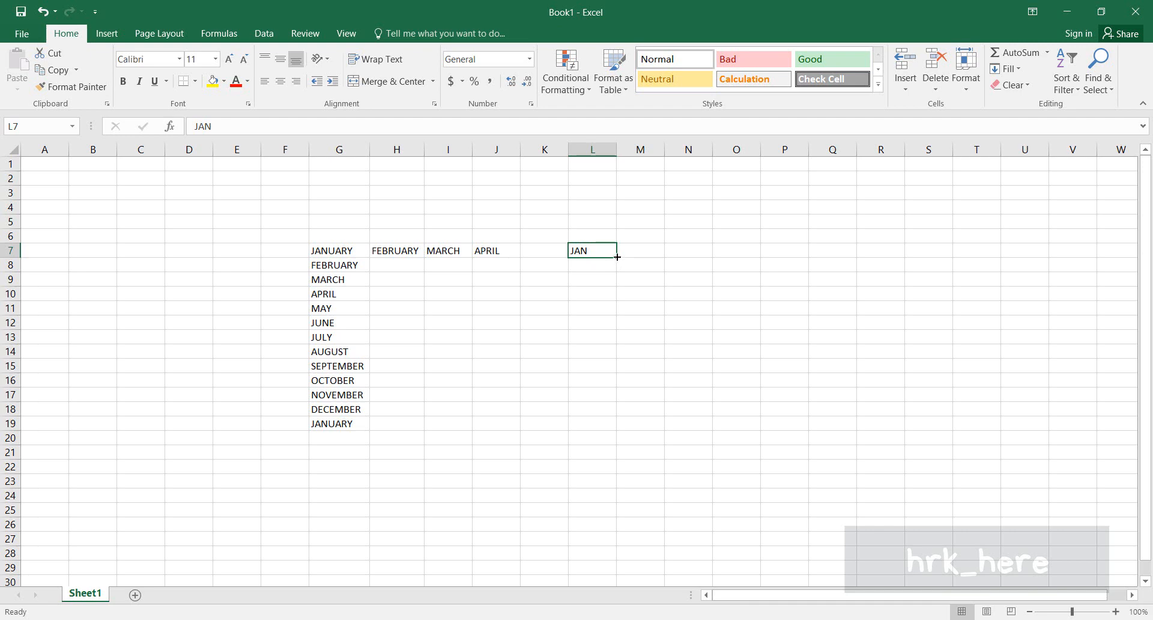
{"action": "left_click_drag", "start_coordinate": [617, 257], "coordinate": [628, 396]}
{"action": "left_click", "coordinate": [683, 288]}
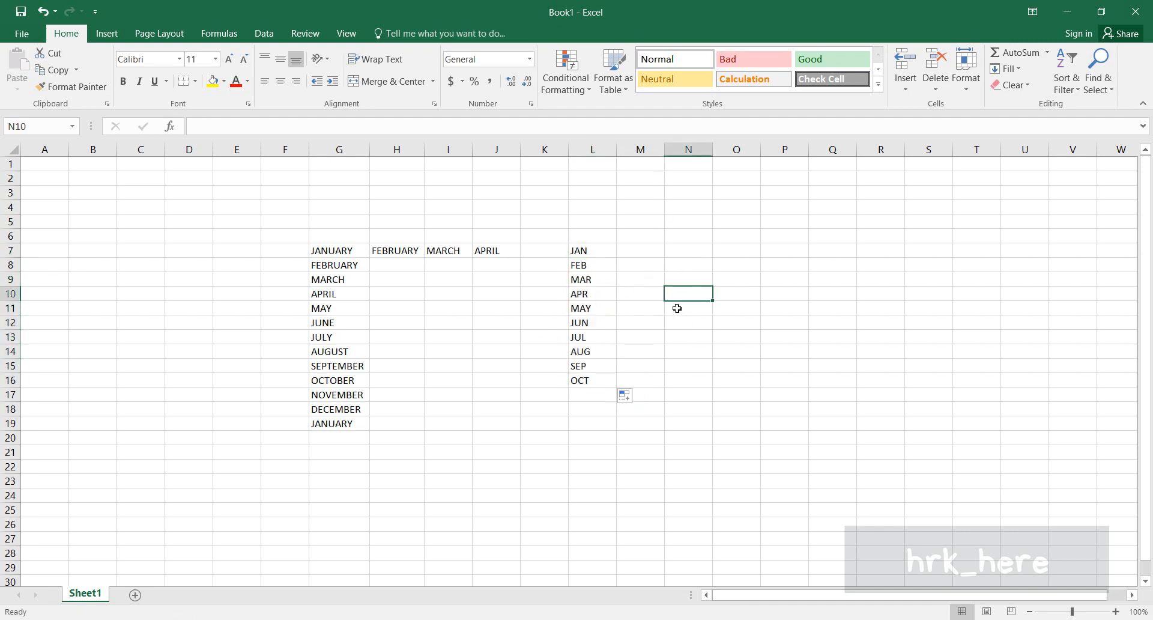
Fill the abbreviated month series from JAN in L7 across to MAY in P7
{"action": "left_click", "coordinate": [604, 249]}
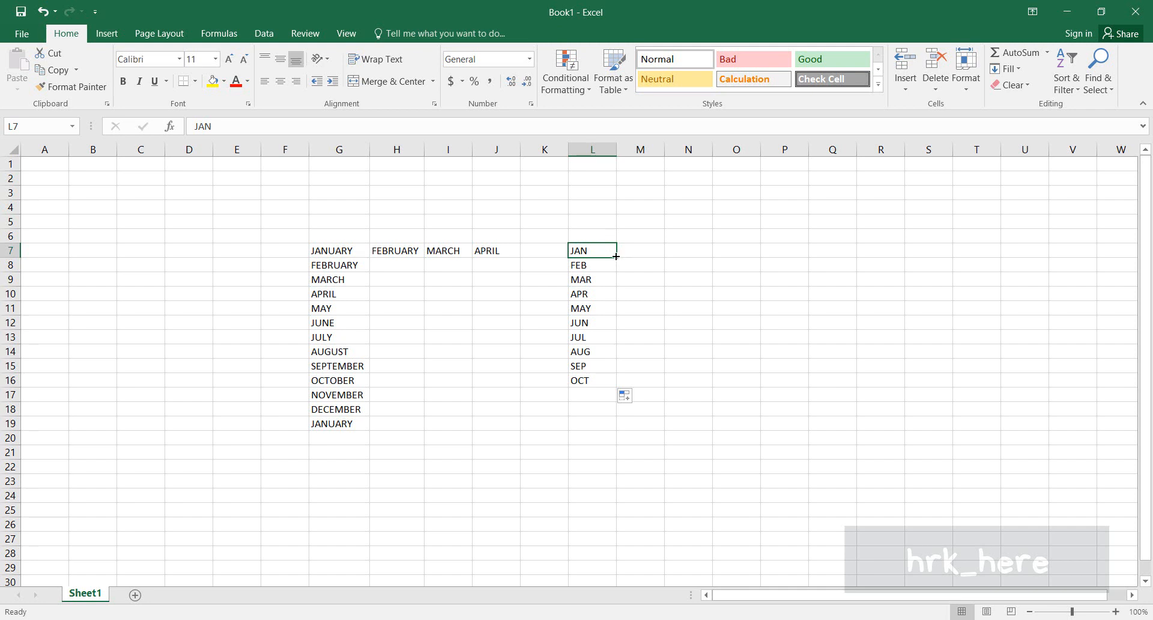
{"action": "left_click_drag", "start_coordinate": [619, 260], "coordinate": [733, 256]}
{"action": "left_click_drag", "start_coordinate": [674, 318], "coordinate": [674, 309]}
{"action": "double_click", "coordinate": [600, 251]}
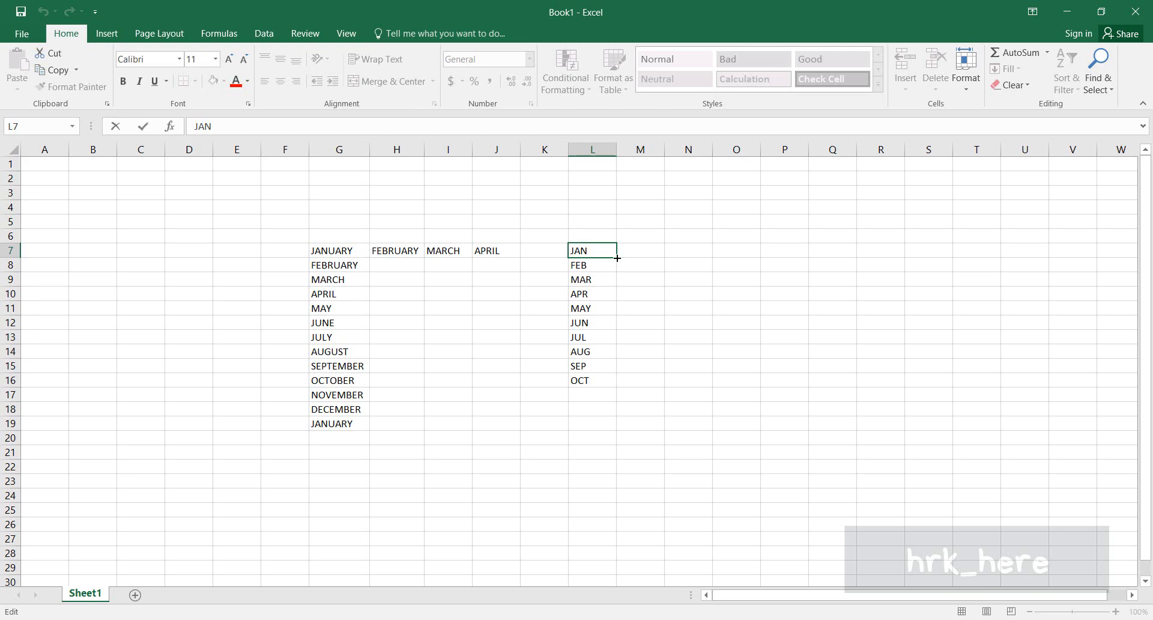
{"action": "left_click_drag", "start_coordinate": [617, 258], "coordinate": [792, 251]}
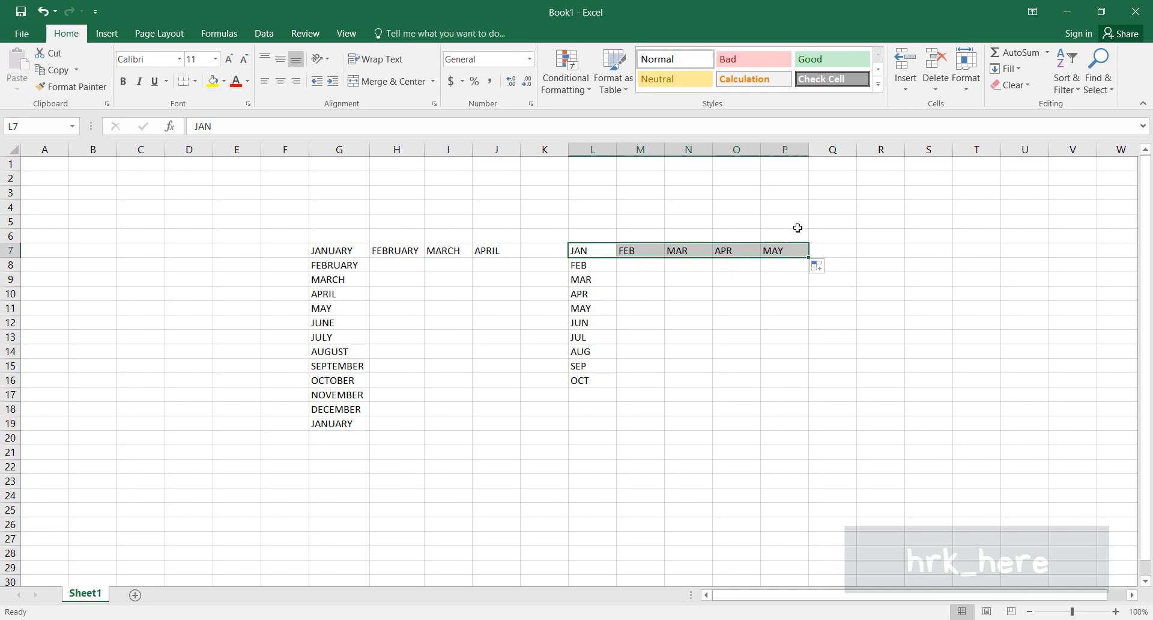
{"action": "left_click", "coordinate": [712, 347]}
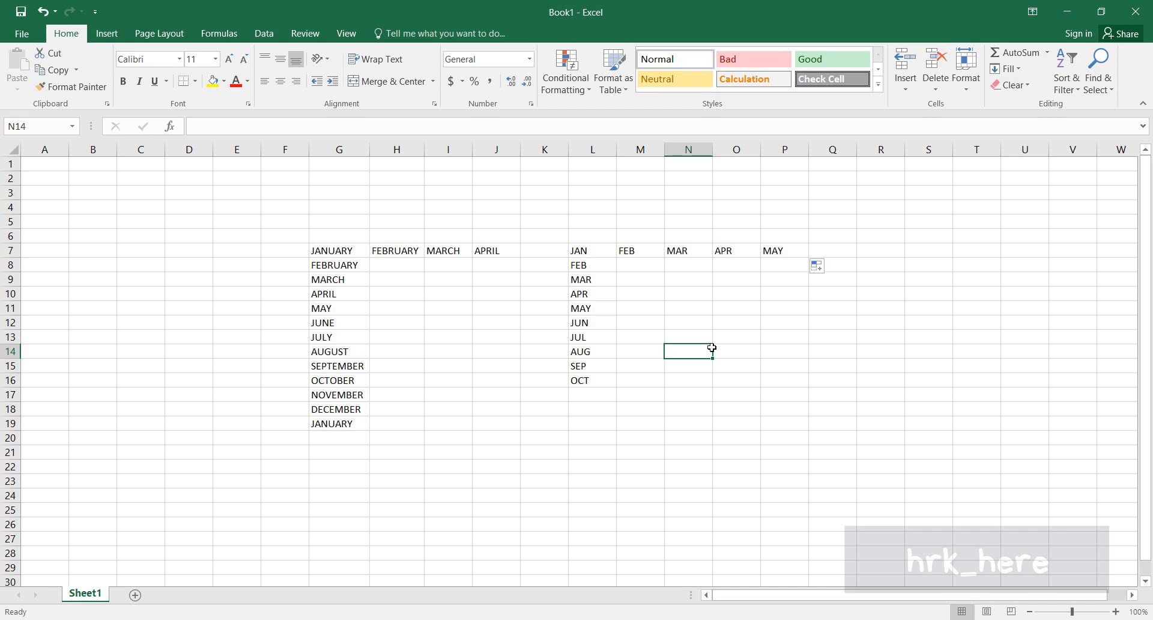
Enter MONDAY in cell G25 below the full month list
{"action": "left_click", "coordinate": [543, 456]}
{"action": "scroll", "coordinate": [542, 456], "scroll_direction": "down", "scroll_amount": 2}
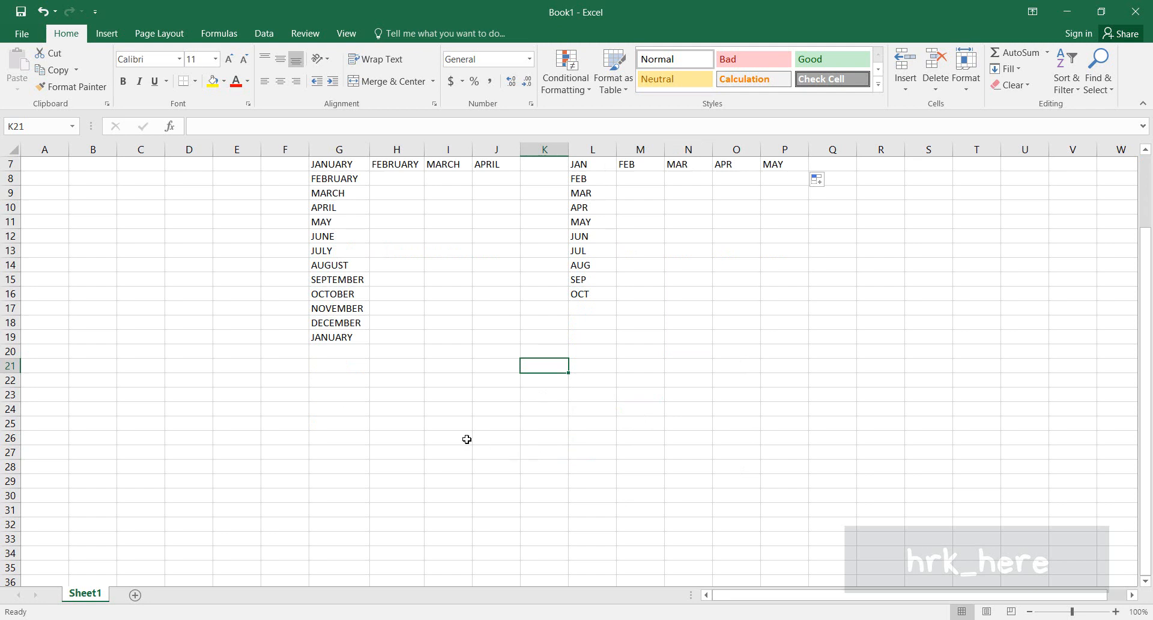
{"action": "scroll", "coordinate": [467, 439], "scroll_direction": "down", "scroll_amount": 3}
{"action": "left_click", "coordinate": [331, 294]}
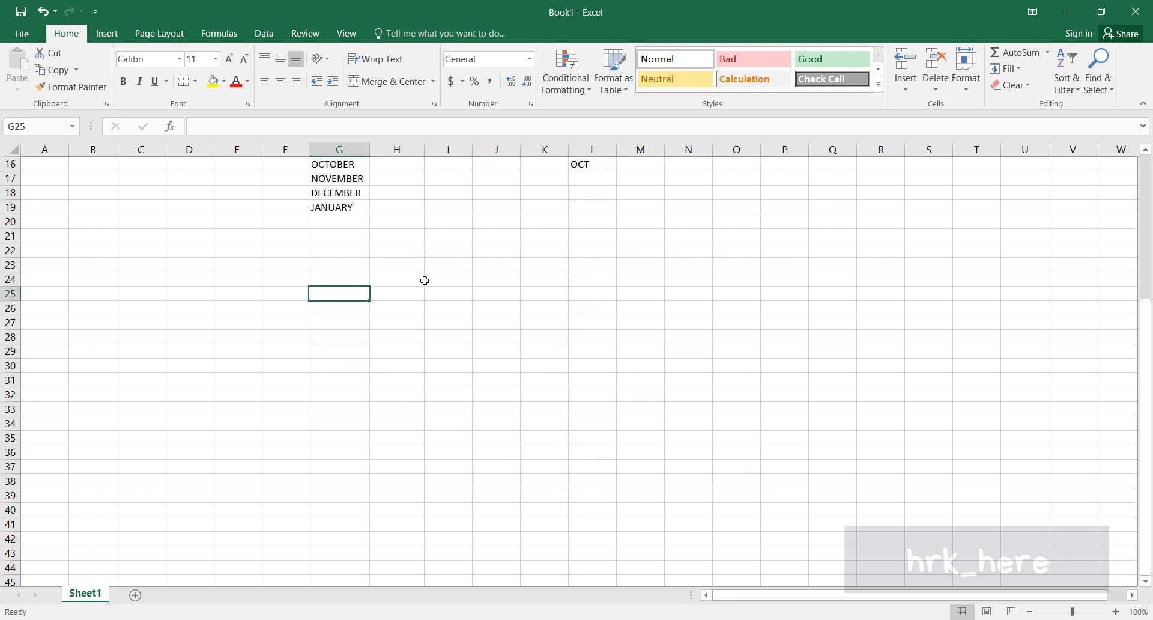
{"action": "type", "text": "MONDAY"}
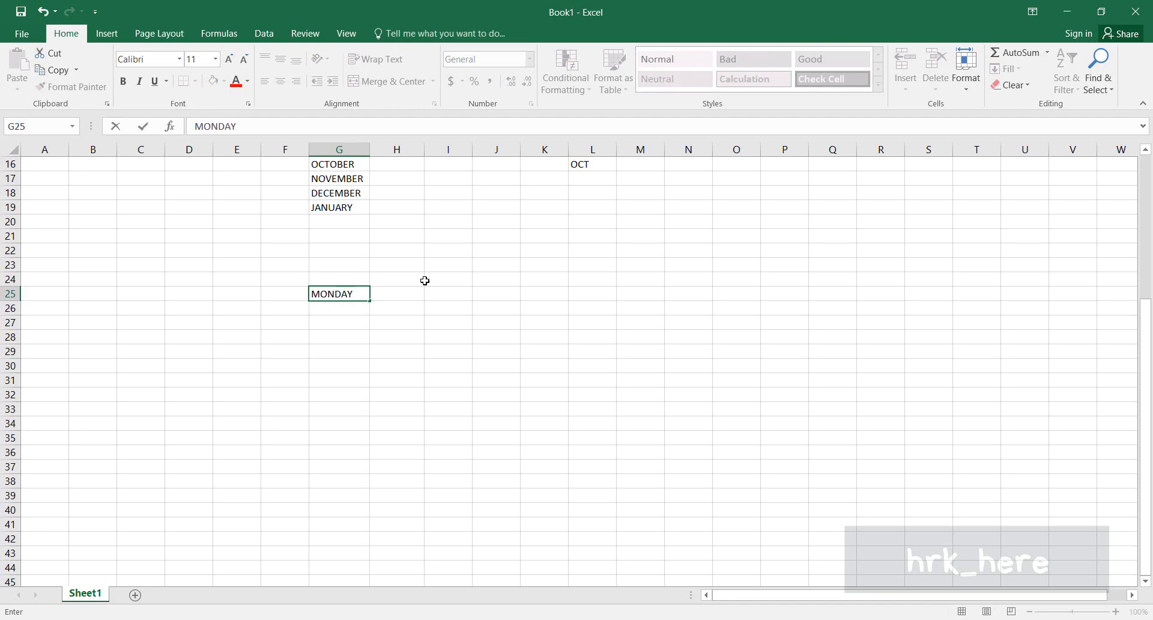
{"action": "left_click", "coordinate": [371, 363]}
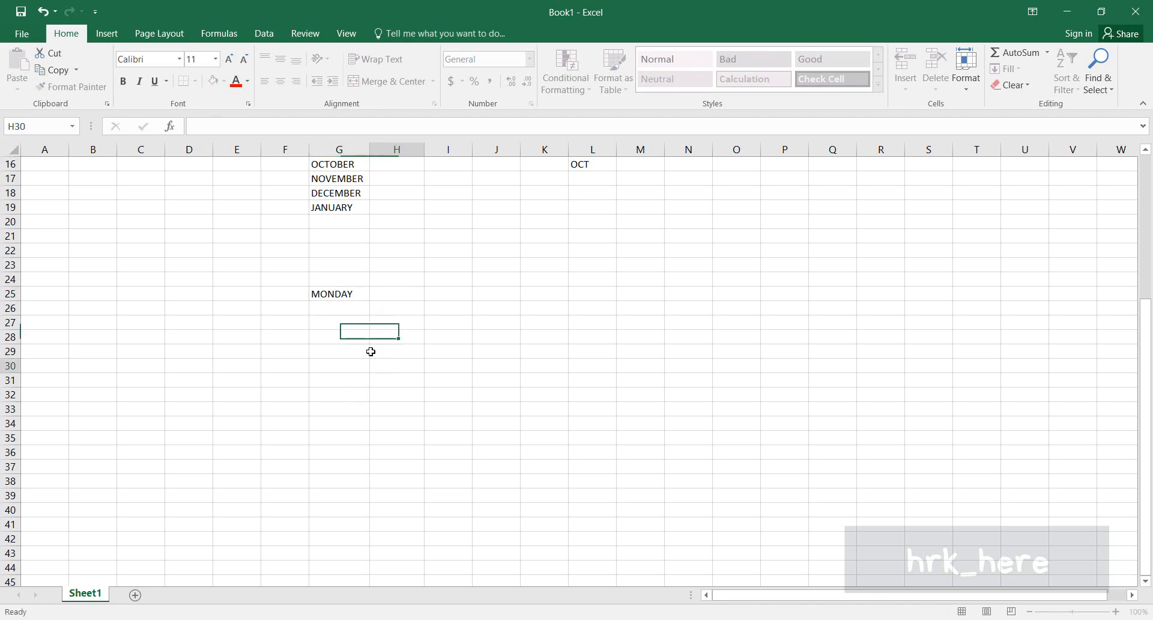
Fill the weekday series from MONDAY in G25 down to TUESDAY in G33
{"action": "double_click", "coordinate": [339, 288]}
{"action": "left_click", "coordinate": [351, 296]}
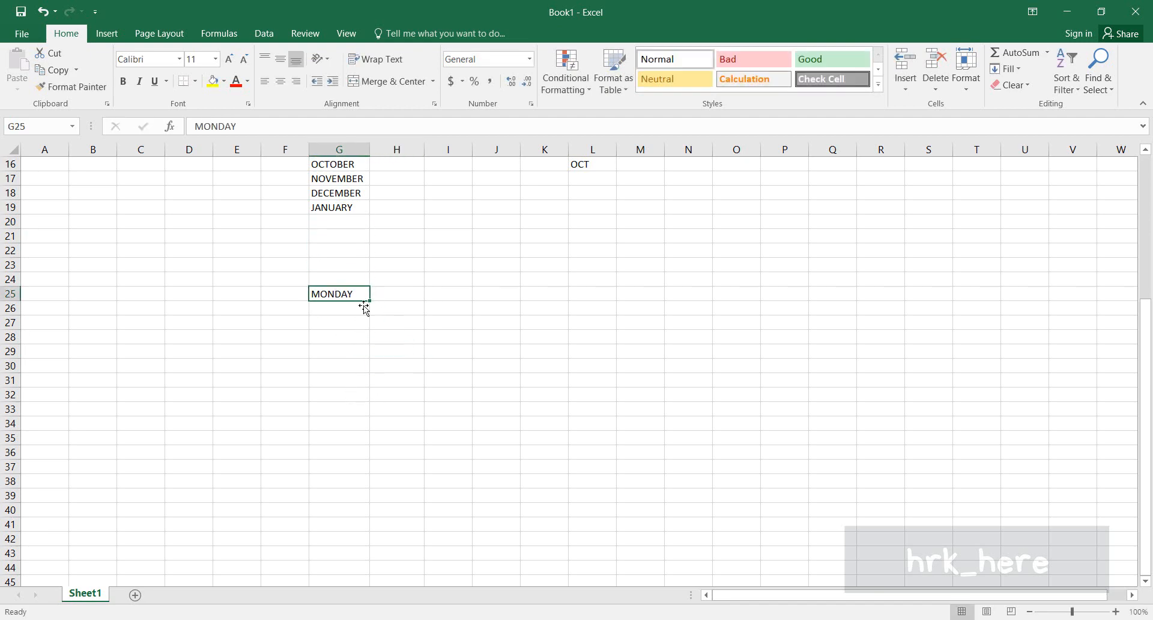
{"action": "left_click", "coordinate": [335, 338]}
{"action": "left_click", "coordinate": [351, 295]}
{"action": "double_click", "coordinate": [352, 296]}
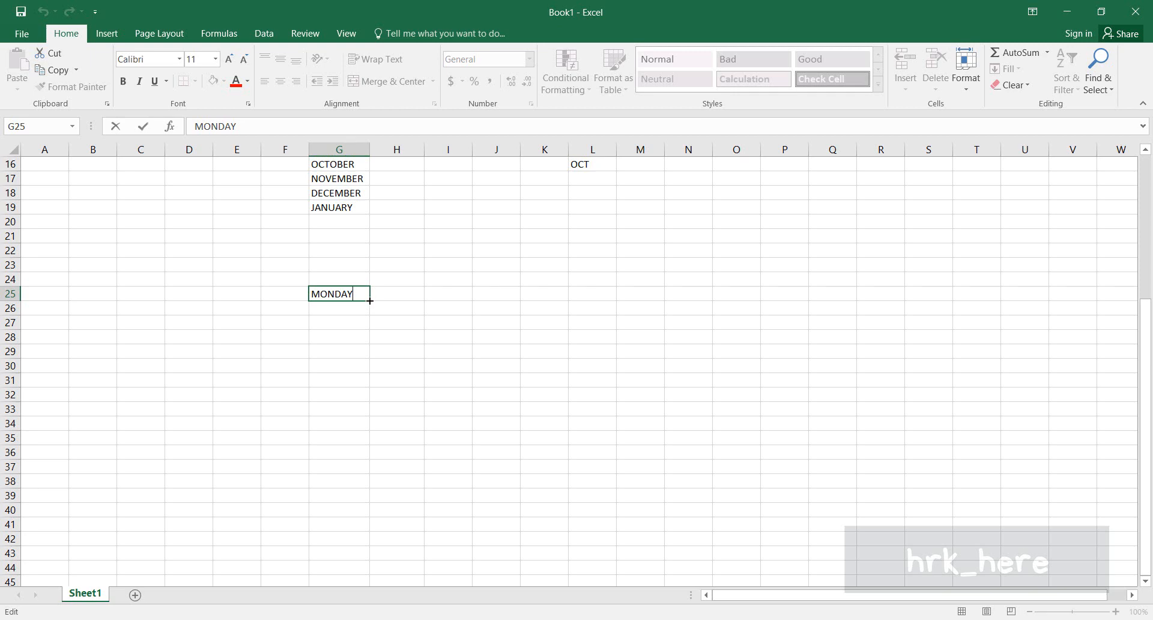
{"action": "key", "text": "Escape"}
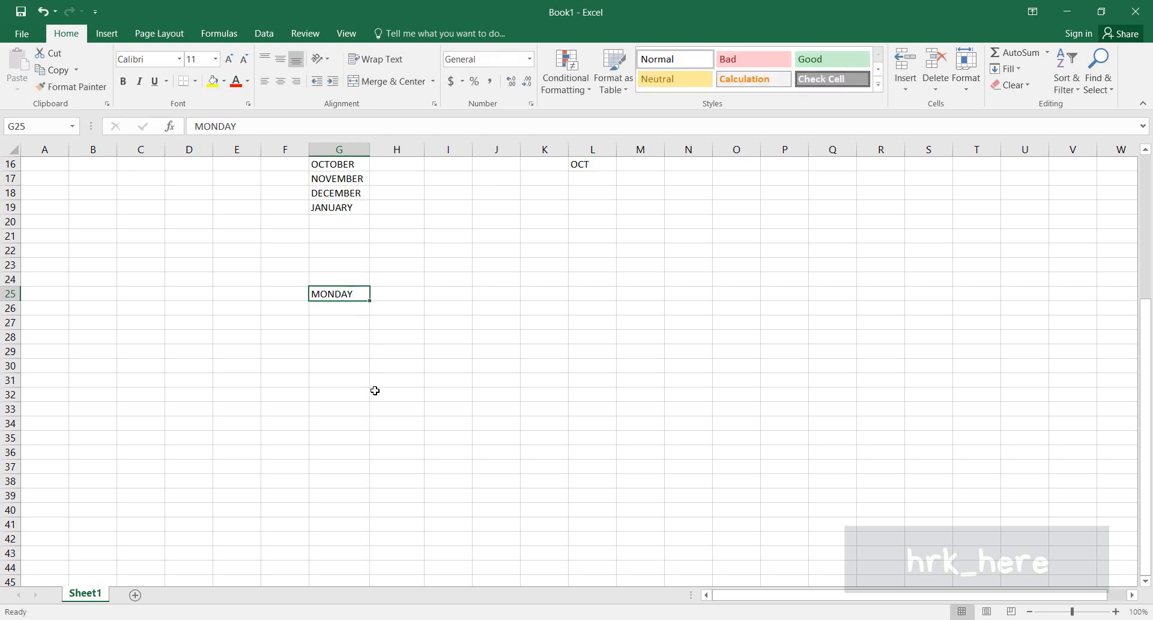
{"action": "left_click_drag", "start_coordinate": [369, 300], "coordinate": [371, 413]}
{"action": "left_click", "coordinate": [410, 294]}
{"action": "left_click", "coordinate": [361, 294]}
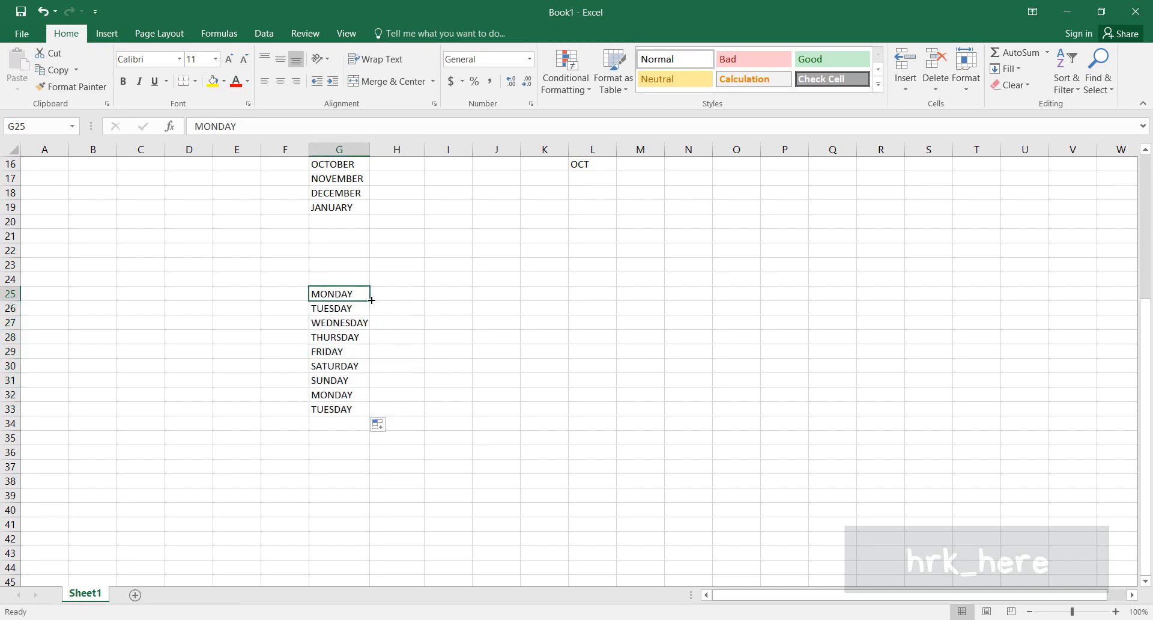
{"action": "double_click", "coordinate": [371, 300]}
{"action": "left_click", "coordinate": [440, 305]}
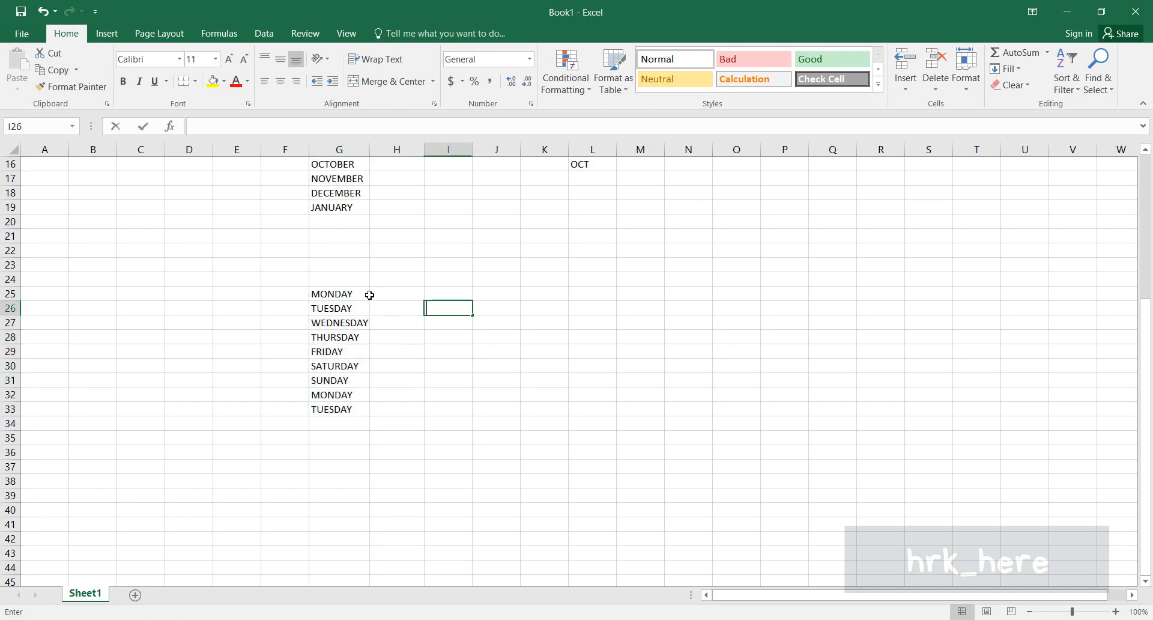
{"action": "left_click", "coordinate": [365, 295]}
{"action": "left_click_drag", "start_coordinate": [452, 299], "coordinate": [482, 301]}
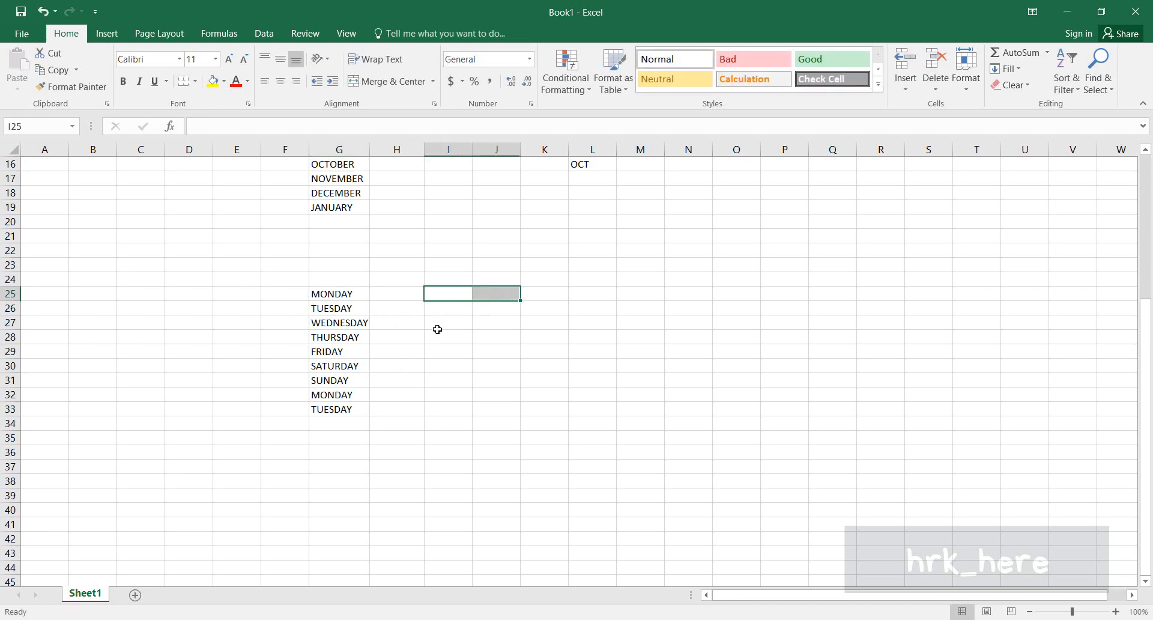
{"action": "left_click", "coordinate": [438, 328]}
Fill the weekday series from MONDAY in G25 across to THURSDAY in J25
{"action": "double_click", "coordinate": [347, 296]}
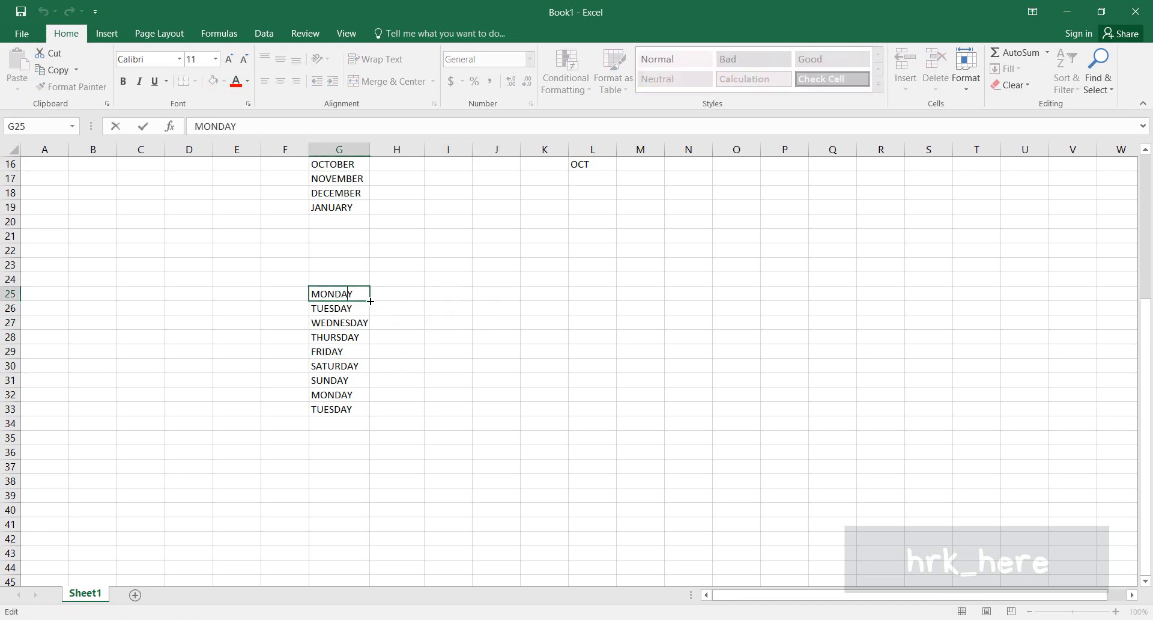
{"action": "left_click_drag", "start_coordinate": [371, 300], "coordinate": [516, 301]}
{"action": "left_click", "coordinate": [460, 383]}
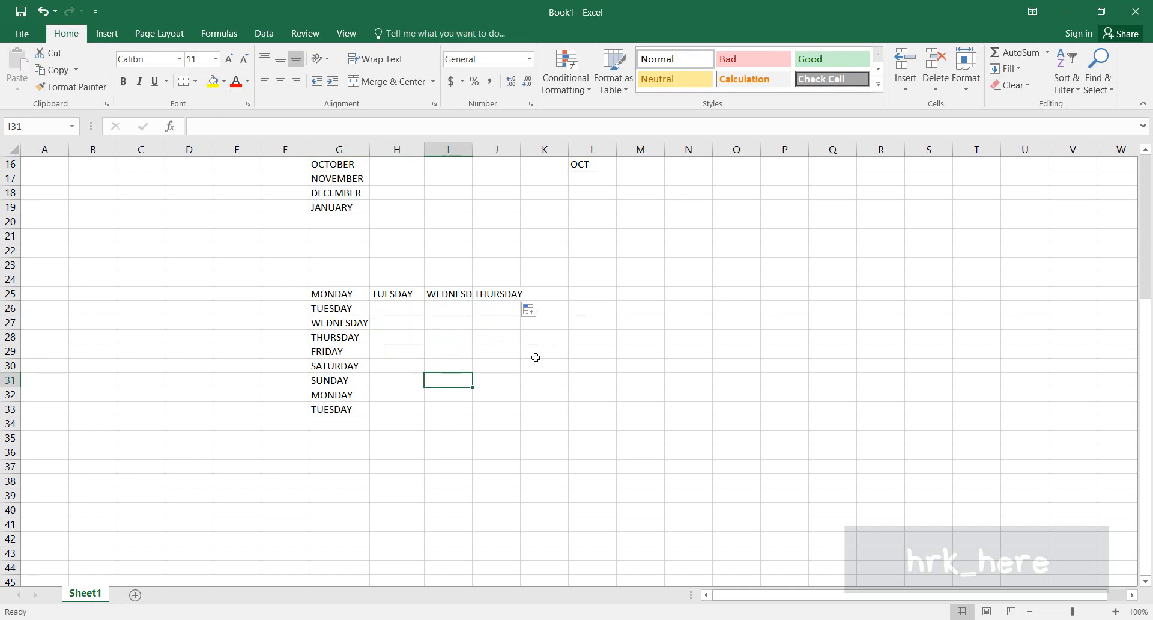
Enter MON in cell M25 and fill the abbreviated weekdays down to SUN in M31
{"action": "left_click", "coordinate": [641, 291]}
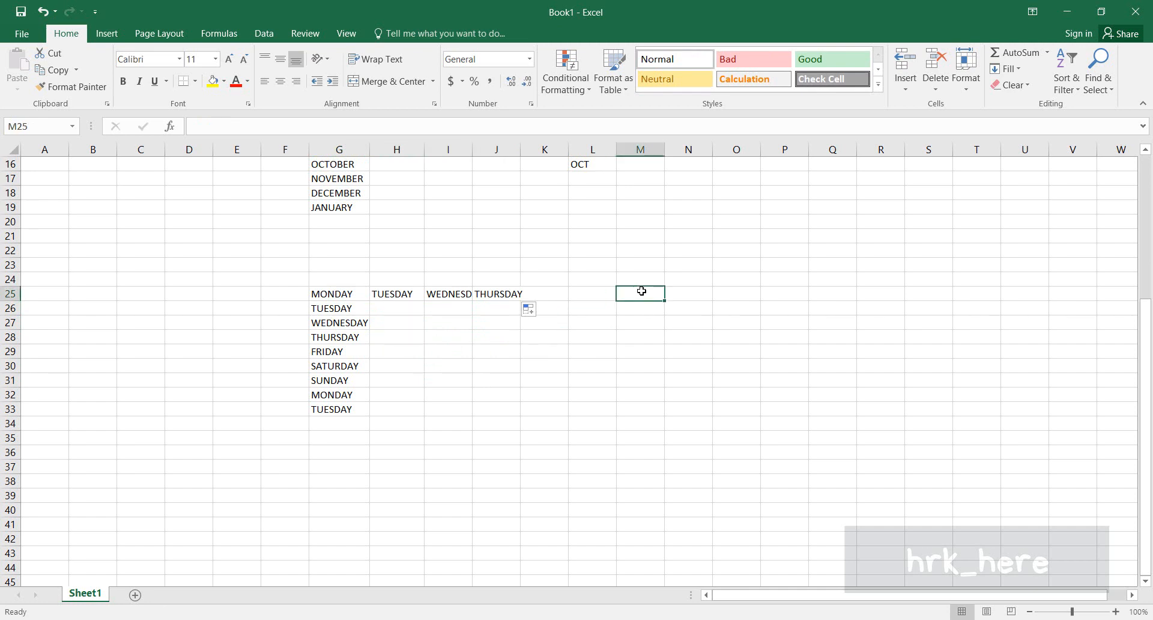
{"action": "type", "text": "MON"}
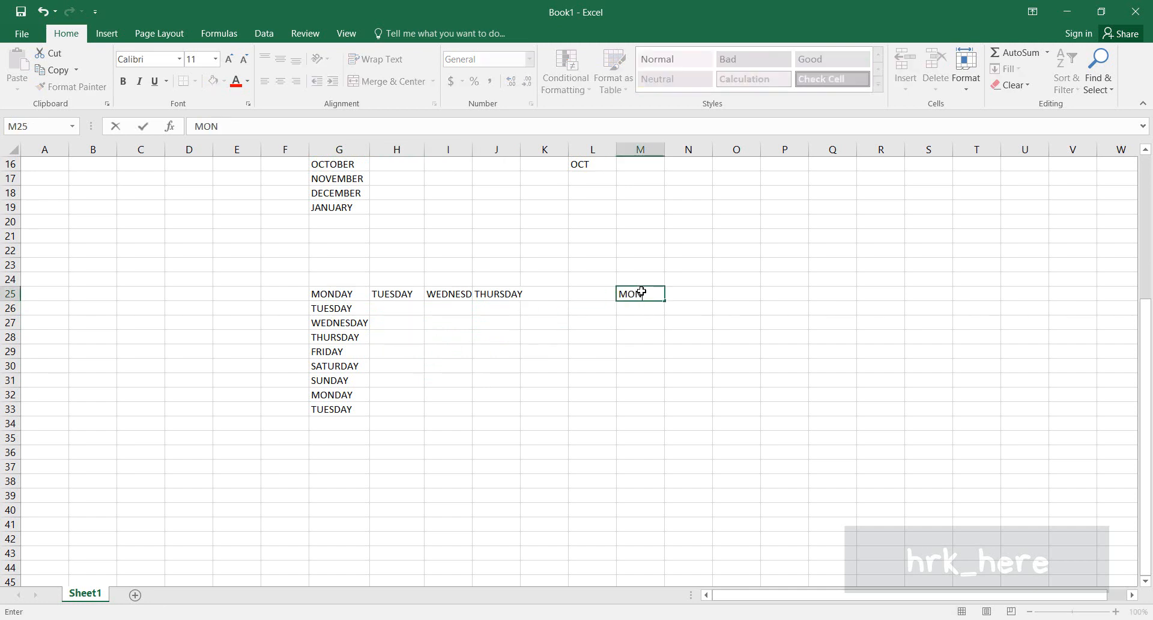
{"action": "left_click", "coordinate": [676, 349]}
{"action": "left_click", "coordinate": [658, 295]}
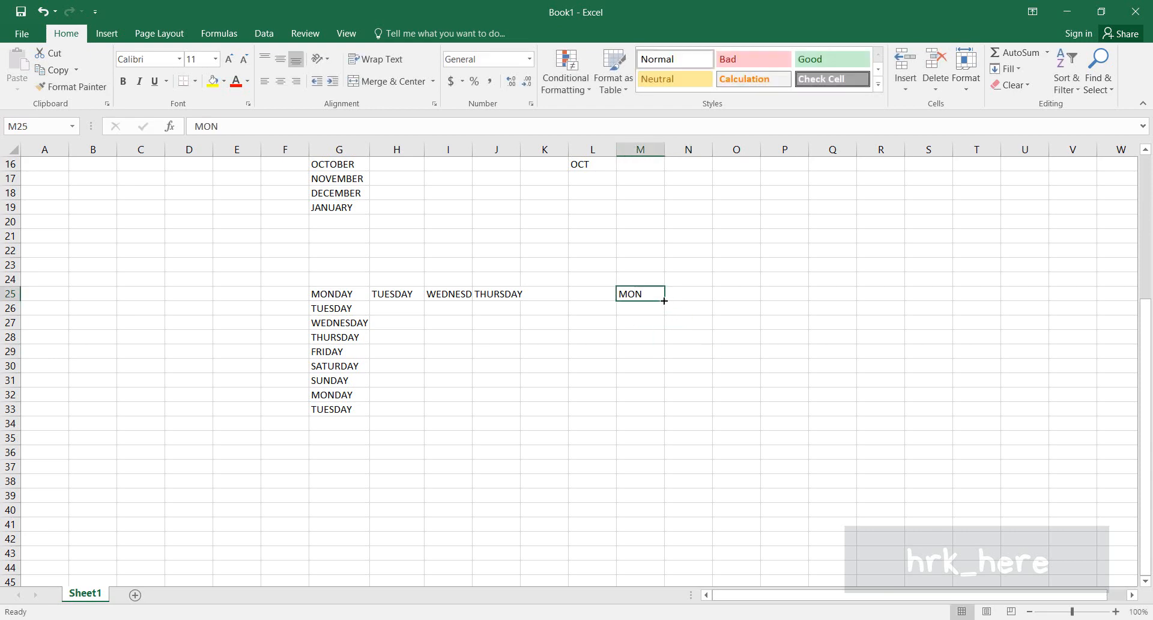
{"action": "left_click_drag", "start_coordinate": [665, 300], "coordinate": [664, 380]}
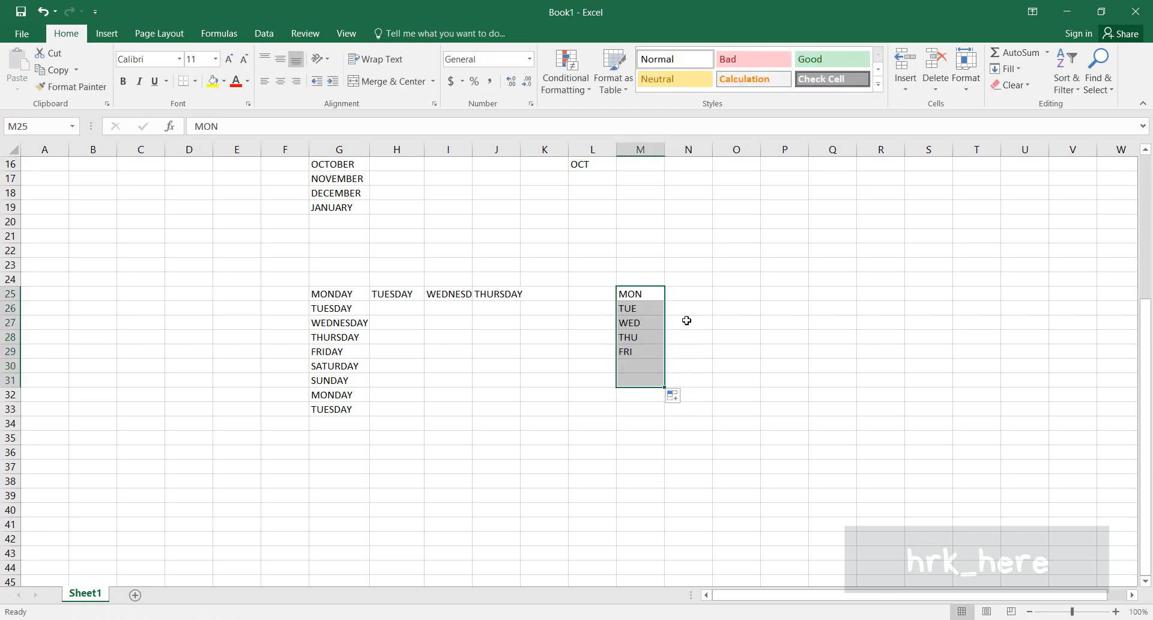
Fill the abbreviated weekday series from MON in M25 across to WED in O25
{"action": "left_click", "coordinate": [659, 294]}
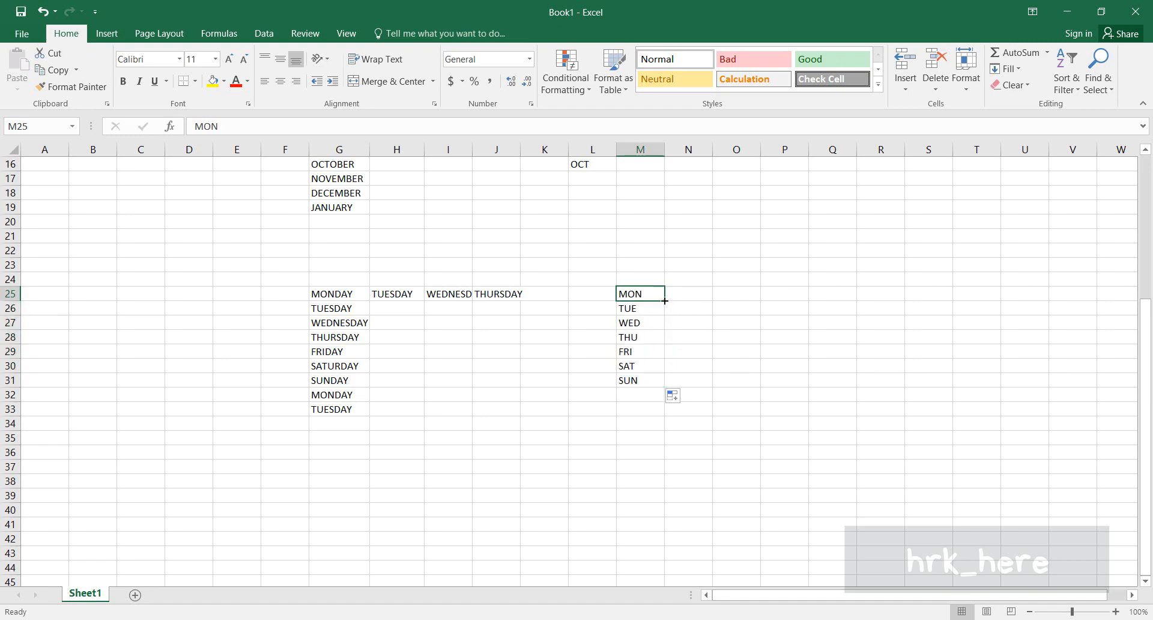
{"action": "left_click_drag", "start_coordinate": [664, 300], "coordinate": [761, 300]}
{"action": "left_click", "coordinate": [737, 368]}
Enter Q1 in cell G37 below the weekday list and fill the quarter series down to G42
{"action": "scroll", "coordinate": [711, 392], "scroll_direction": "down", "scroll_amount": 2}
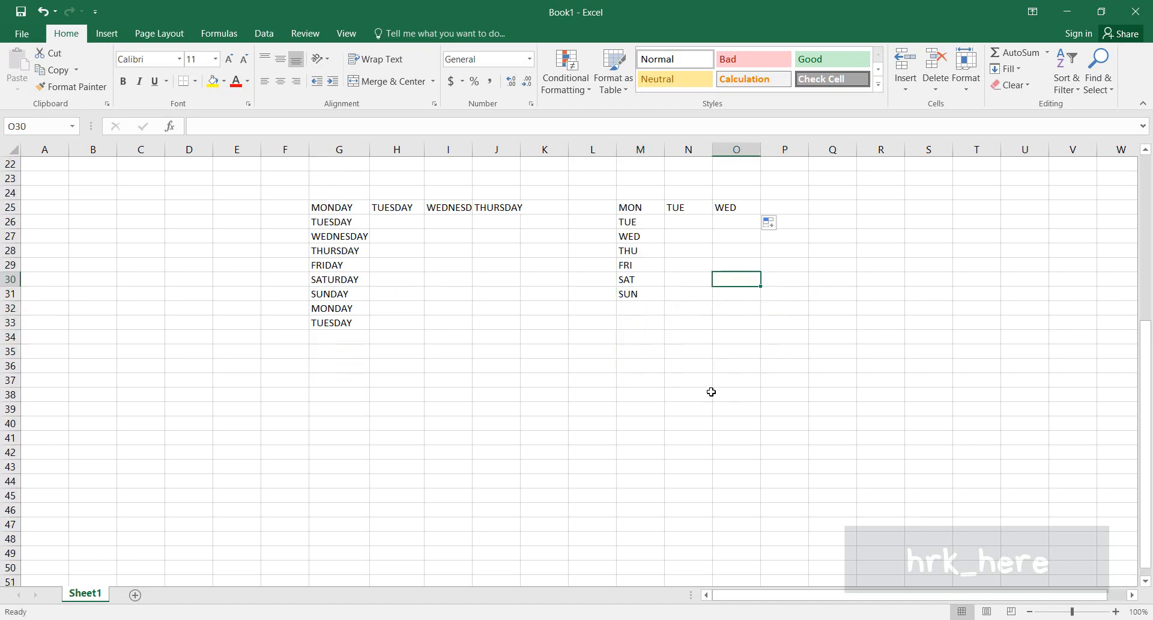
{"action": "scroll", "coordinate": [711, 392], "scroll_direction": "down", "scroll_amount": 2}
{"action": "left_click", "coordinate": [346, 293]}
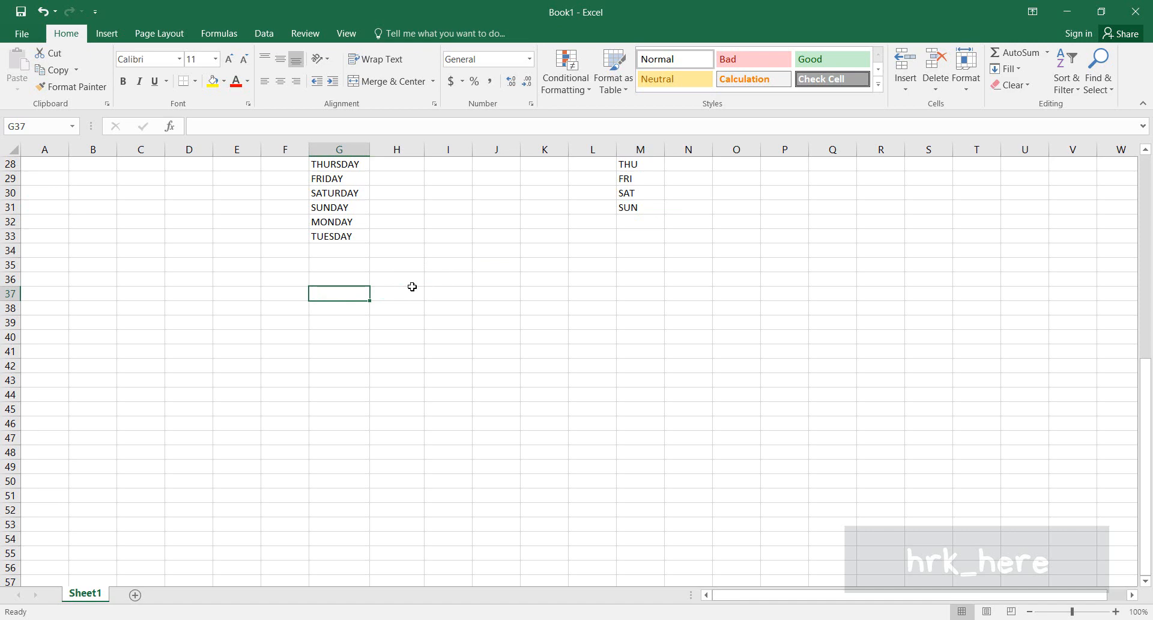
{"action": "type", "text": "Q1"}
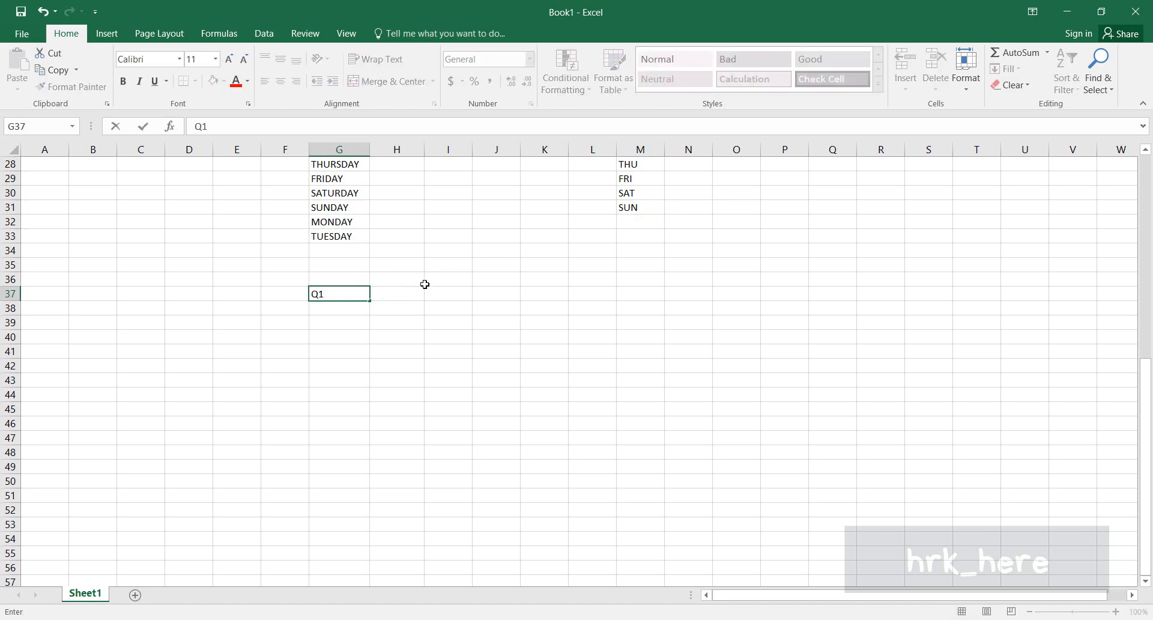
{"action": "left_click", "coordinate": [384, 335]}
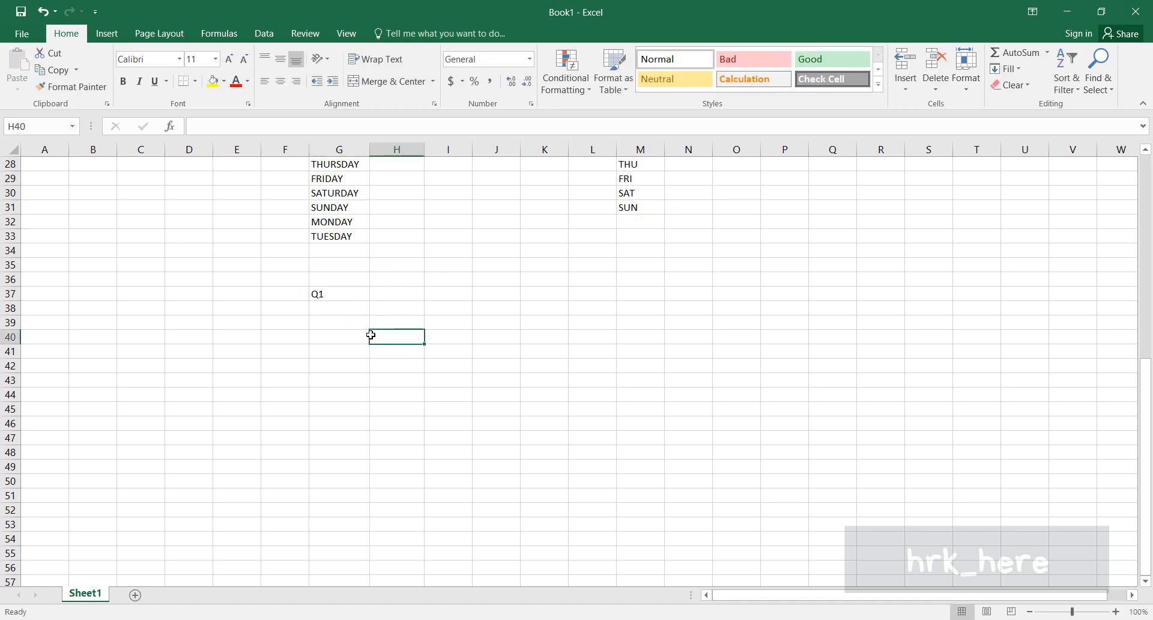
{"action": "left_click", "coordinate": [365, 294]}
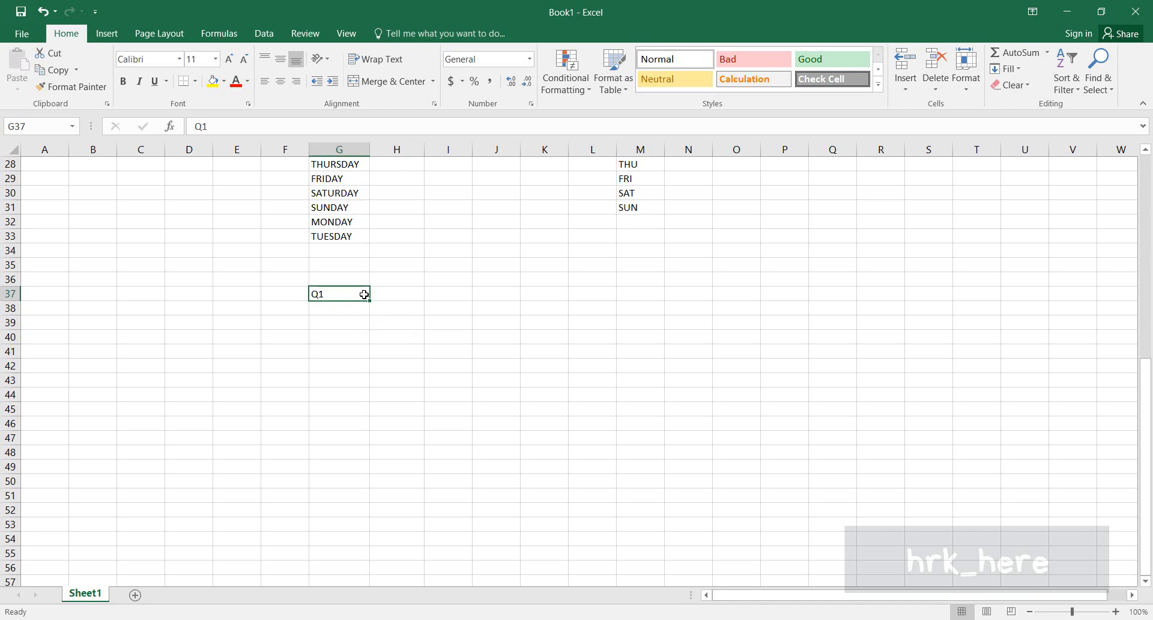
{"action": "left_click_drag", "start_coordinate": [371, 300], "coordinate": [371, 378]}
{"action": "left_click", "coordinate": [386, 409]}
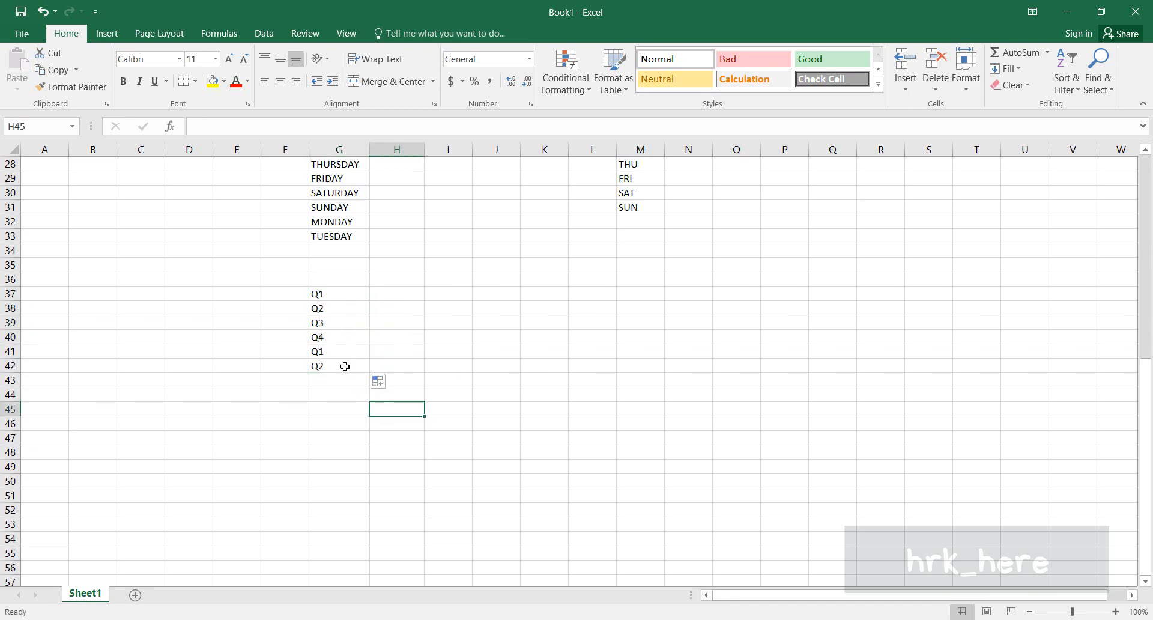
Enter A1 in cell I37 and fill the numbered series down to A7 in I43
{"action": "mouse_move", "coordinate": [467, 294]}
{"action": "left_mouse_down"}
{"action": "mouse_move", "coordinate": [476, 291]}
{"action": "mouse_move", "coordinate": [445, 295]}
{"action": "left_mouse_up"}
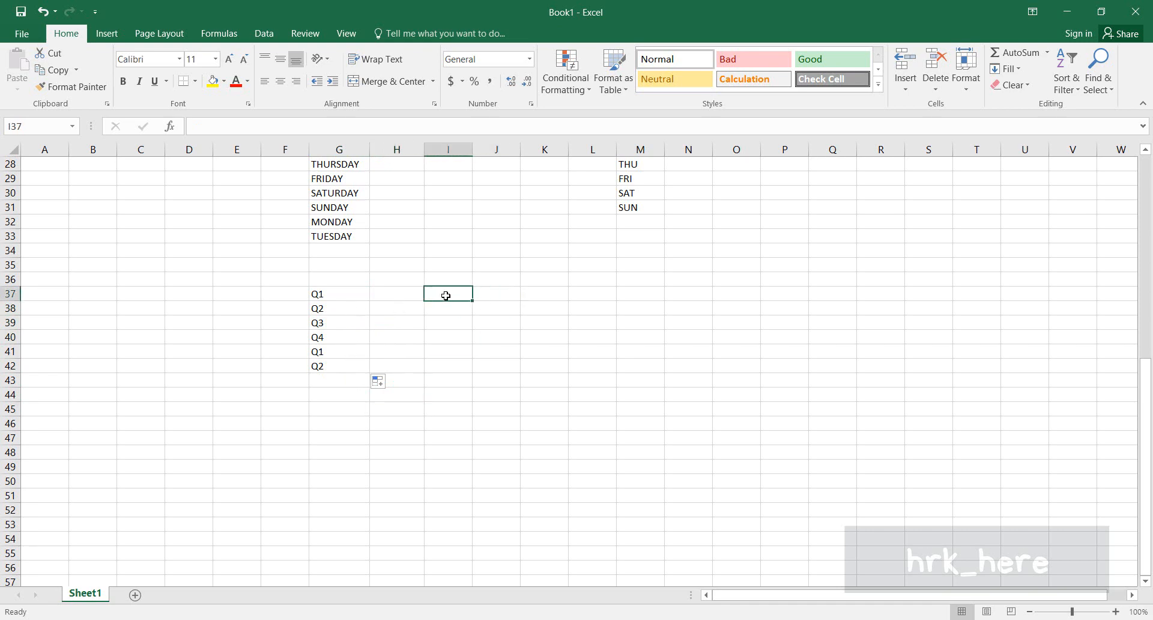
{"action": "type", "text": "A1"}
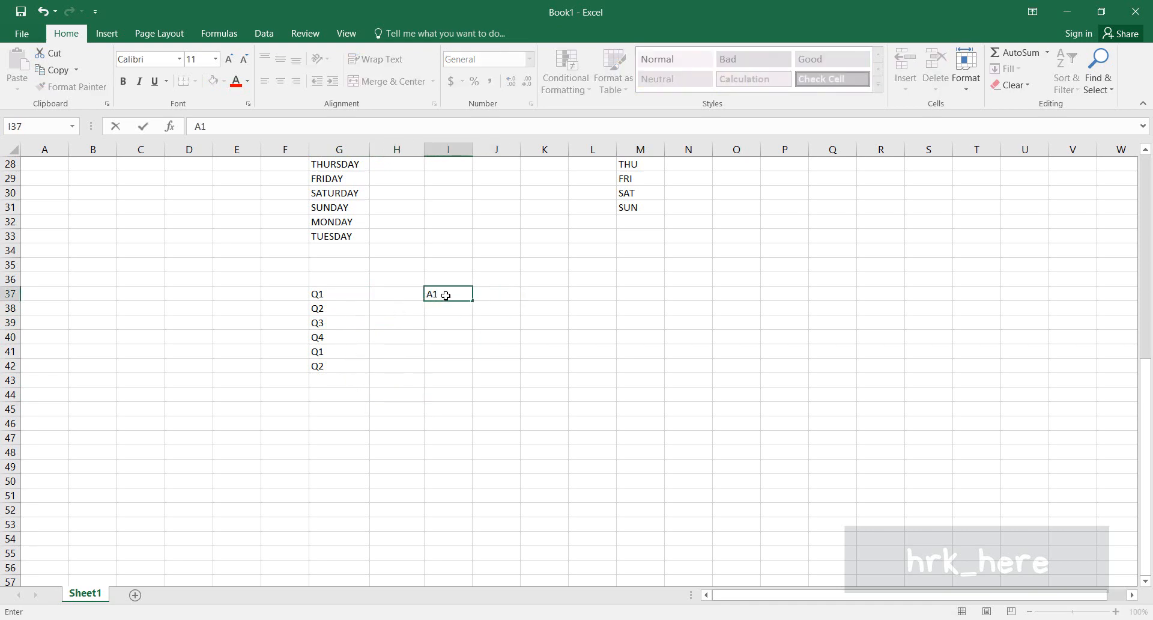
{"action": "key", "text": "Return"}
{"action": "left_click", "coordinate": [455, 296]}
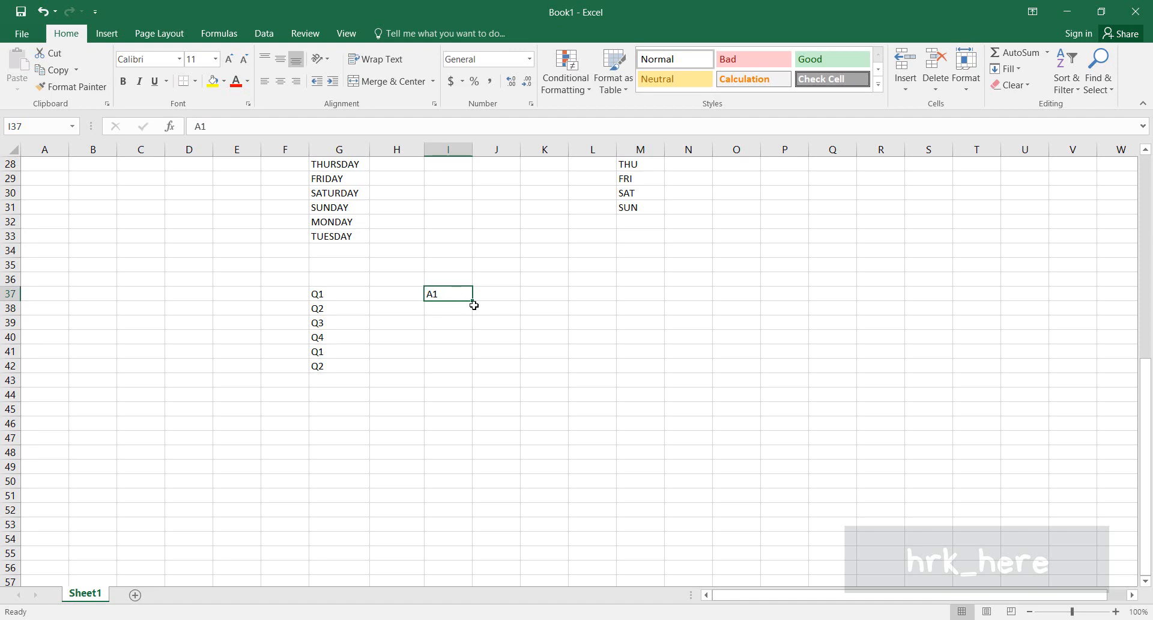
{"action": "left_click_drag", "start_coordinate": [473, 300], "coordinate": [472, 386]}
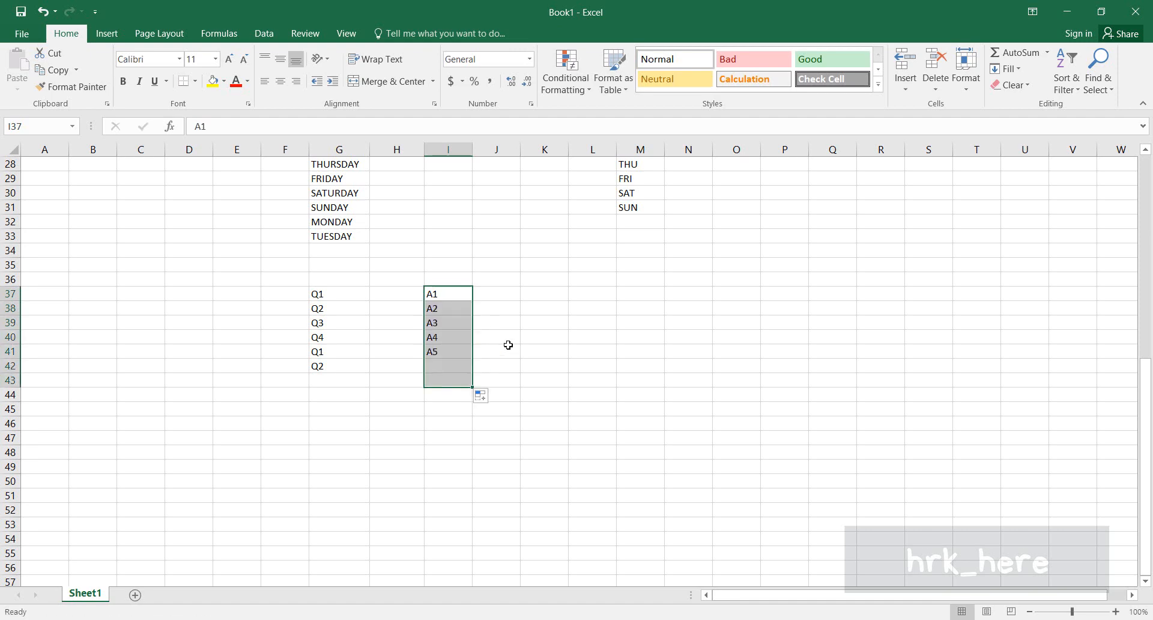
{"action": "left_click", "coordinate": [523, 407]}
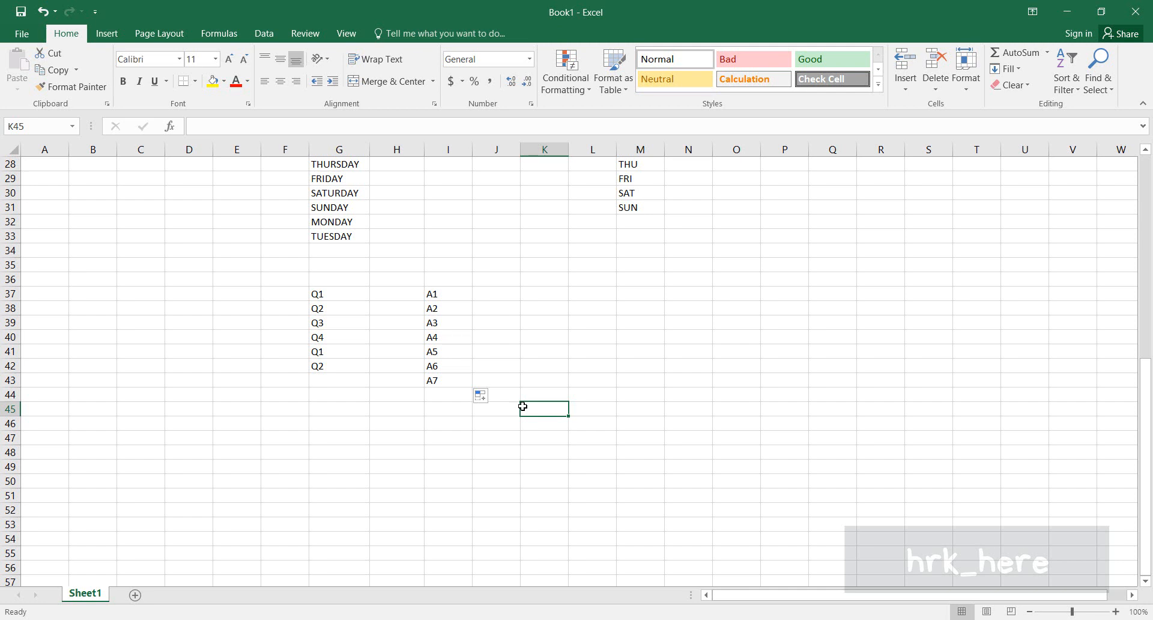
Enter the date 10/12/2020 in cell M37 and widen column M slightly
{"action": "left_click", "coordinate": [641, 300]}
{"action": "type", "text": "10/1"}
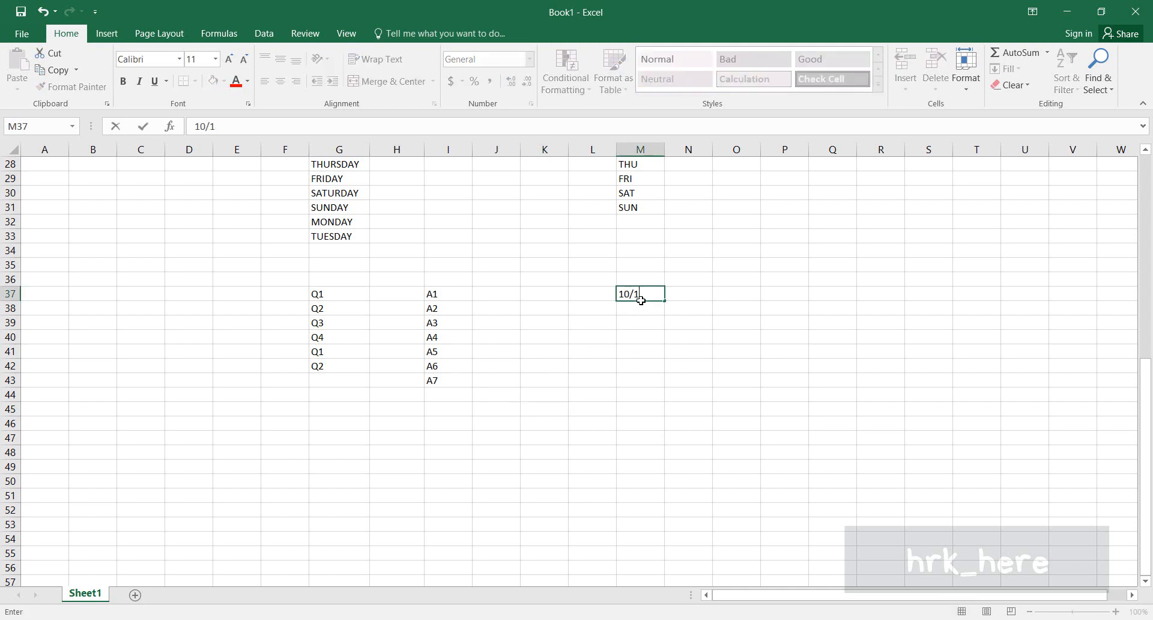
{"action": "type", "text": "2/2020"}
{"action": "left_click_drag", "start_coordinate": [657, 332], "coordinate": [655, 323]}
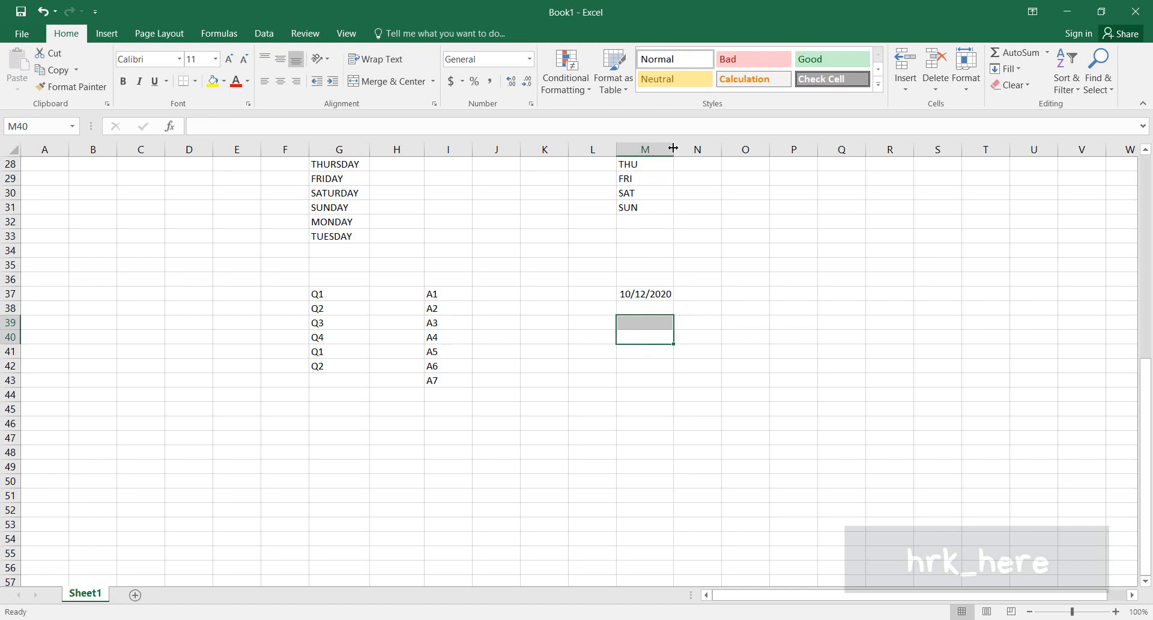
{"action": "left_click_drag", "start_coordinate": [677, 149], "coordinate": [685, 149]}
Fill the daily date series from M37 down to 10/21/2020 in M46
{"action": "left_click", "coordinate": [674, 293]}
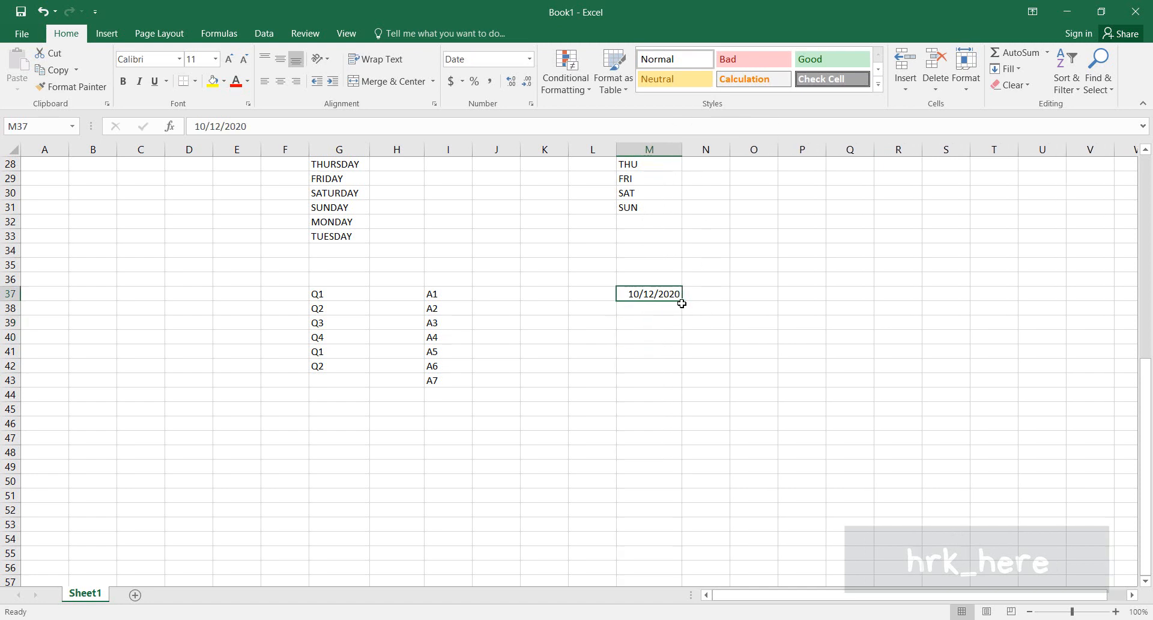
{"action": "left_click_drag", "start_coordinate": [682, 301], "coordinate": [690, 420]}
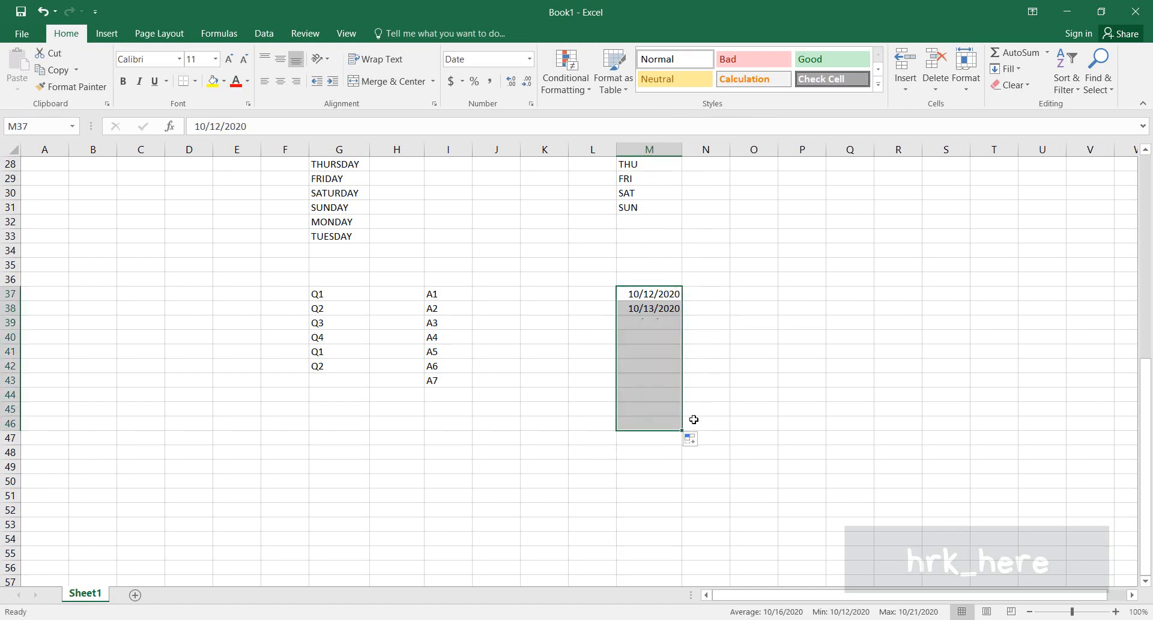
{"action": "left_click", "coordinate": [678, 326]}
{"action": "left_click", "coordinate": [721, 326]}
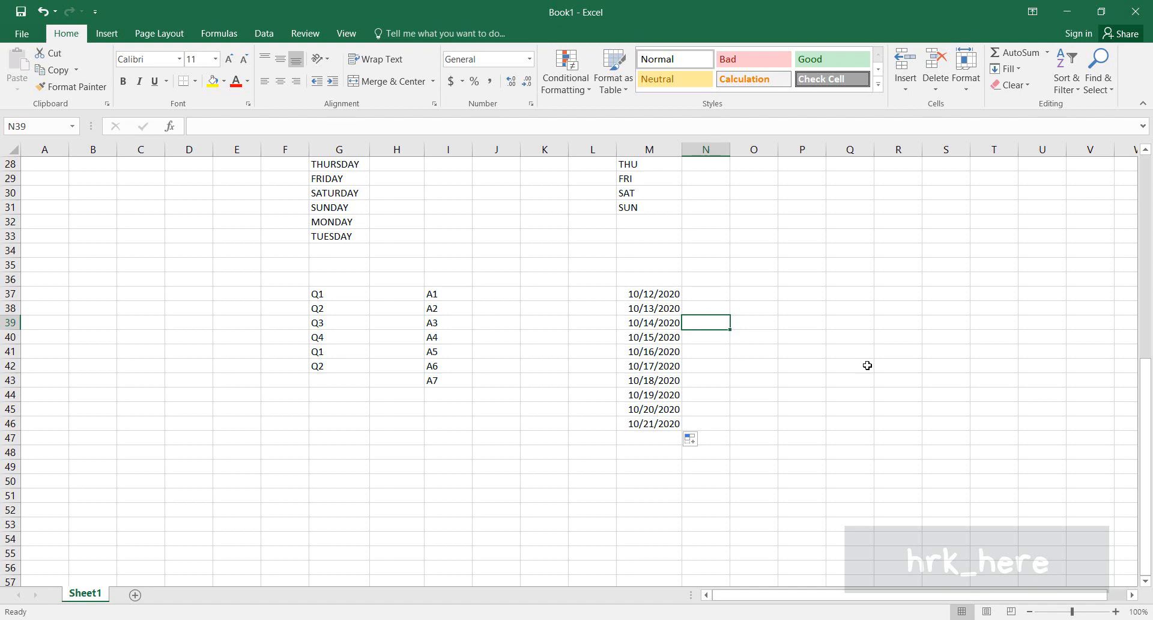
Format the empty cell N39 as a Date with the long "Wednesday, March 14, 2012" type
{"action": "left_click", "coordinate": [531, 107]}
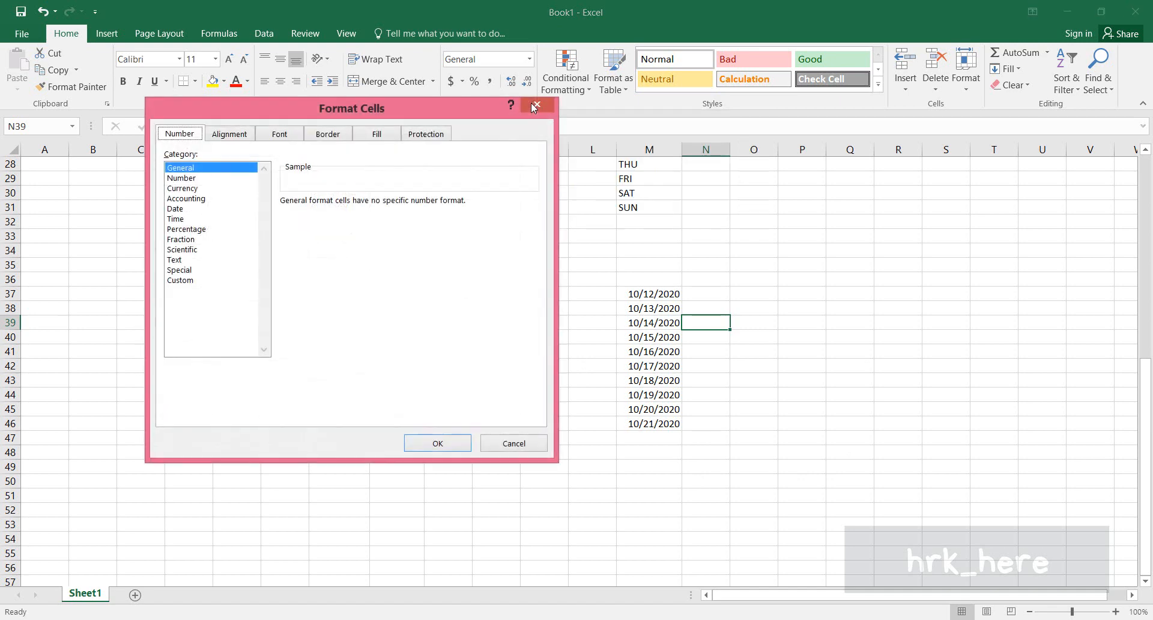
{"action": "left_click", "coordinate": [176, 209]}
{"action": "key", "text": "Return"}
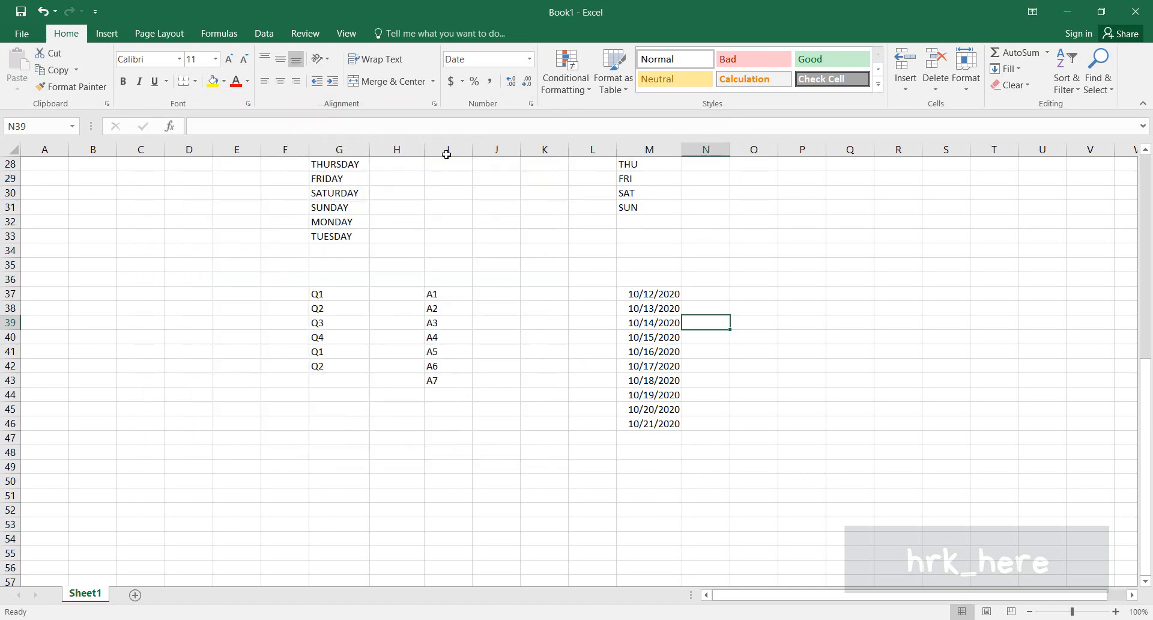
{"action": "left_click", "coordinate": [531, 106]}
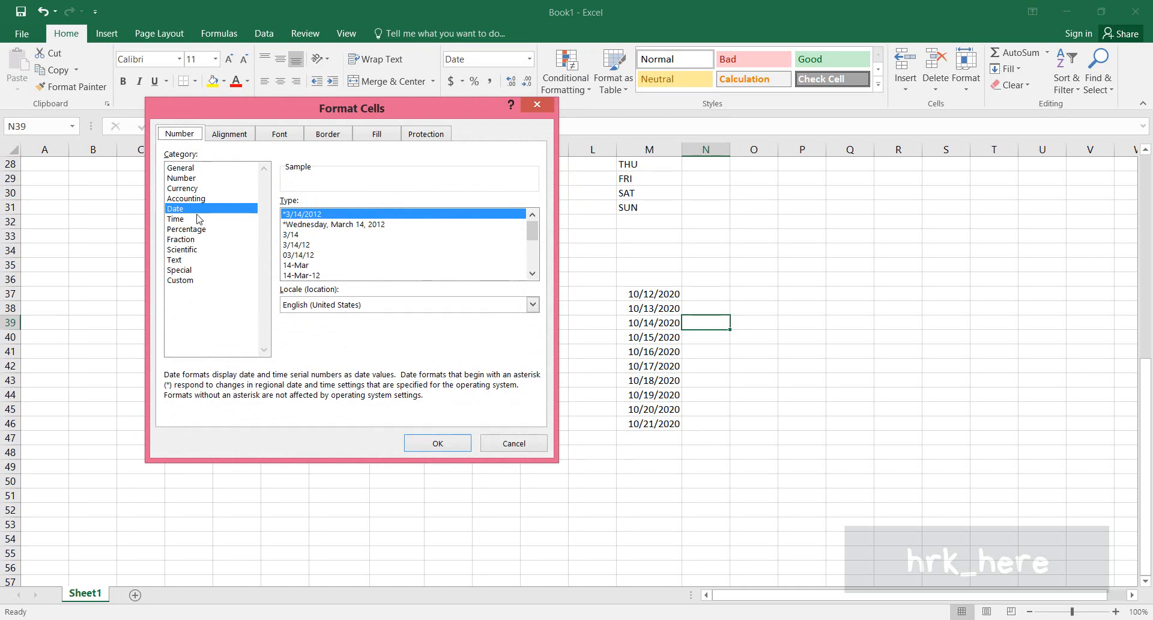
{"action": "left_click", "coordinate": [365, 307]}
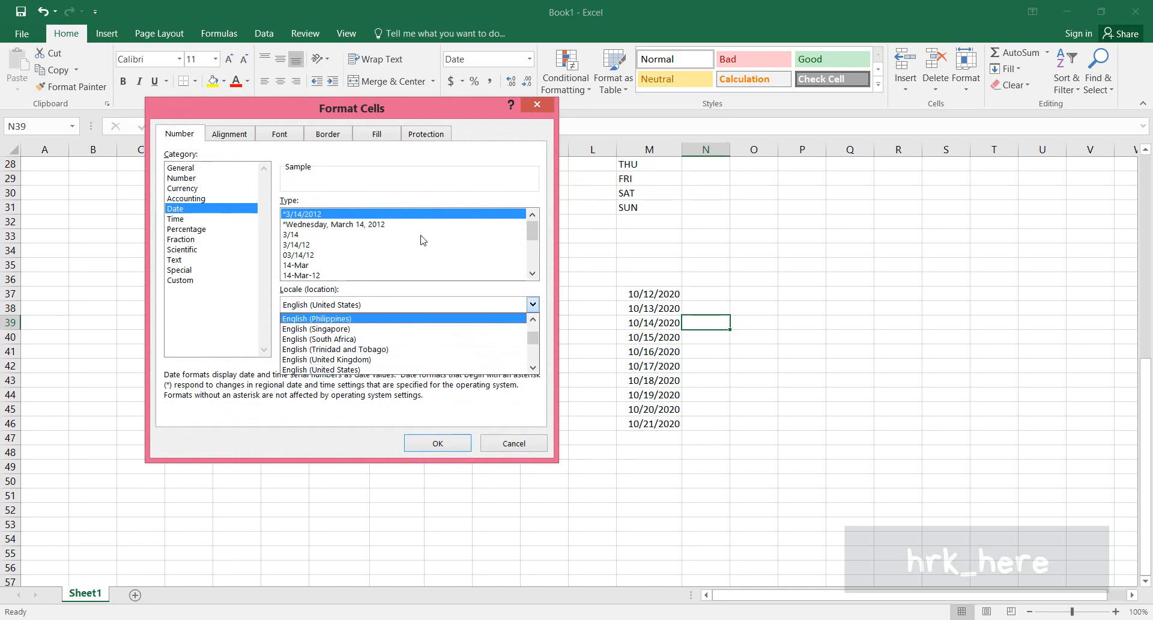
{"action": "double_click", "coordinate": [397, 225]}
Apply the Date number format to cell G33 after browsing the available date types
{"action": "left_click", "coordinate": [367, 235]}
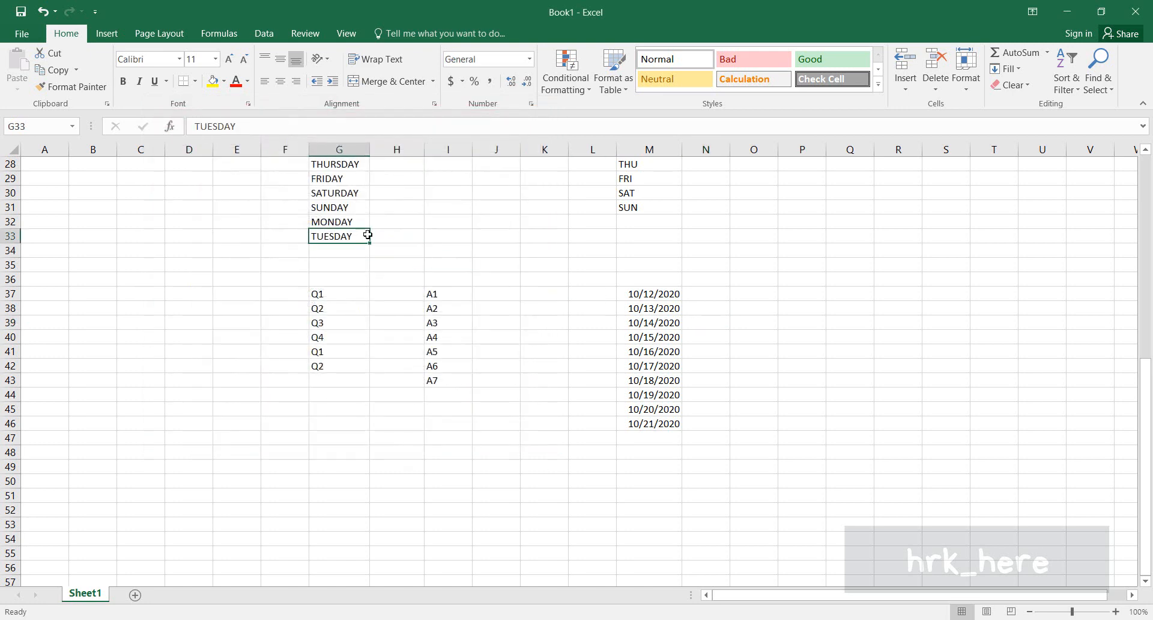
{"action": "left_click", "coordinate": [530, 106]}
{"action": "left_click", "coordinate": [178, 209]}
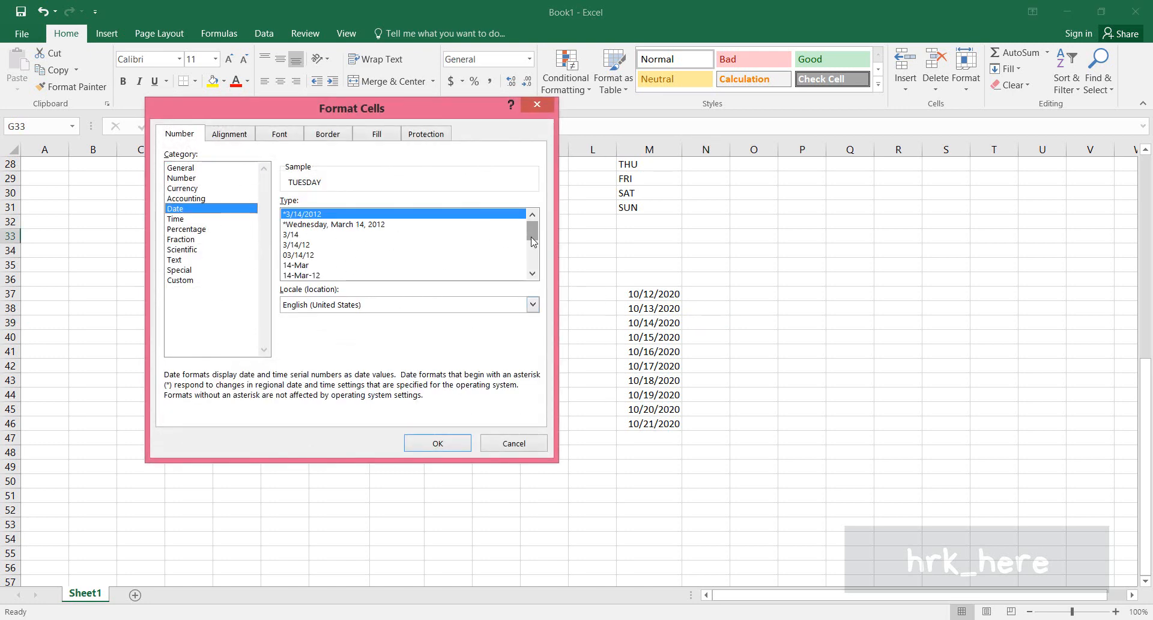
{"action": "left_click_drag", "start_coordinate": [532, 231], "coordinate": [534, 252]}
{"action": "left_click", "coordinate": [442, 444]}
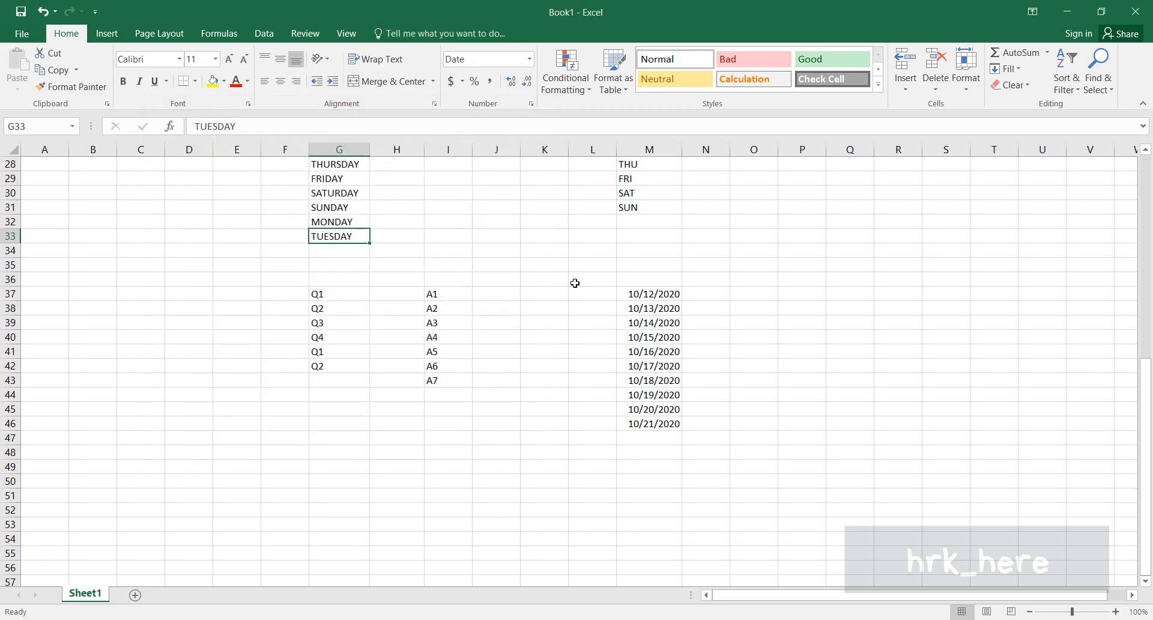